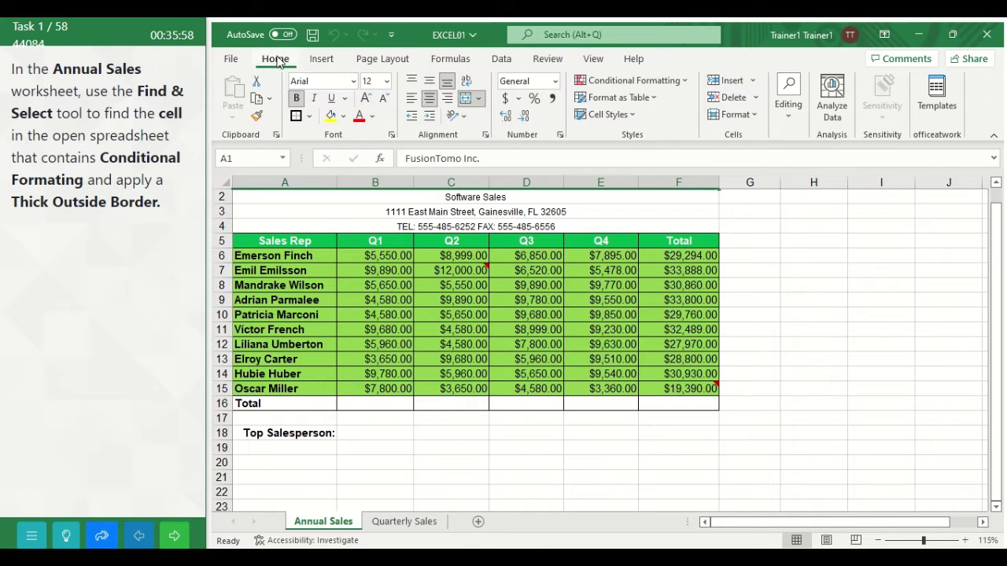
# Find the cell containing conditional formatting in the Annual Sales worksheet, give it Thick Outside Borders, and advance to the next task
pyautogui.click(789, 118)
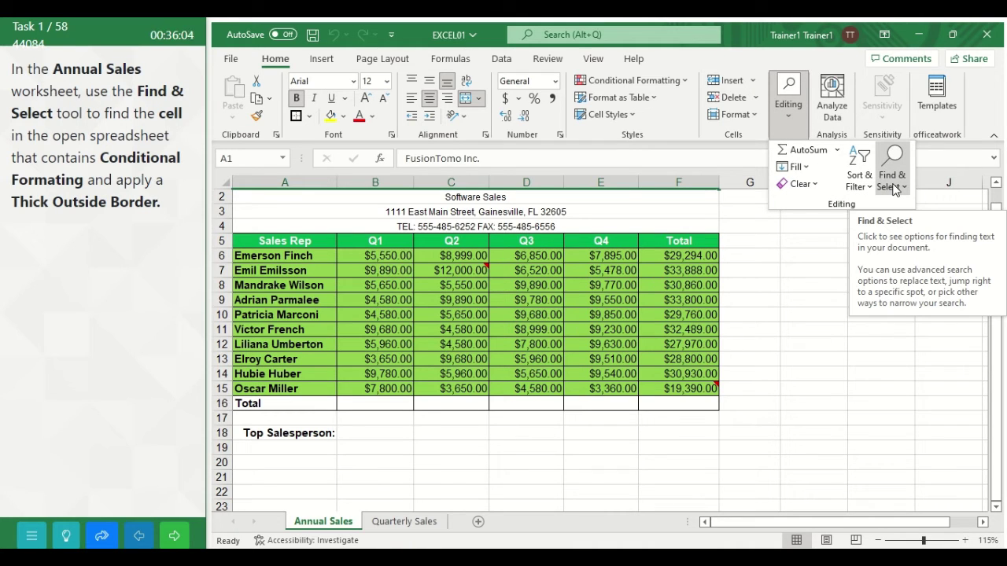
pyautogui.click(893, 187)
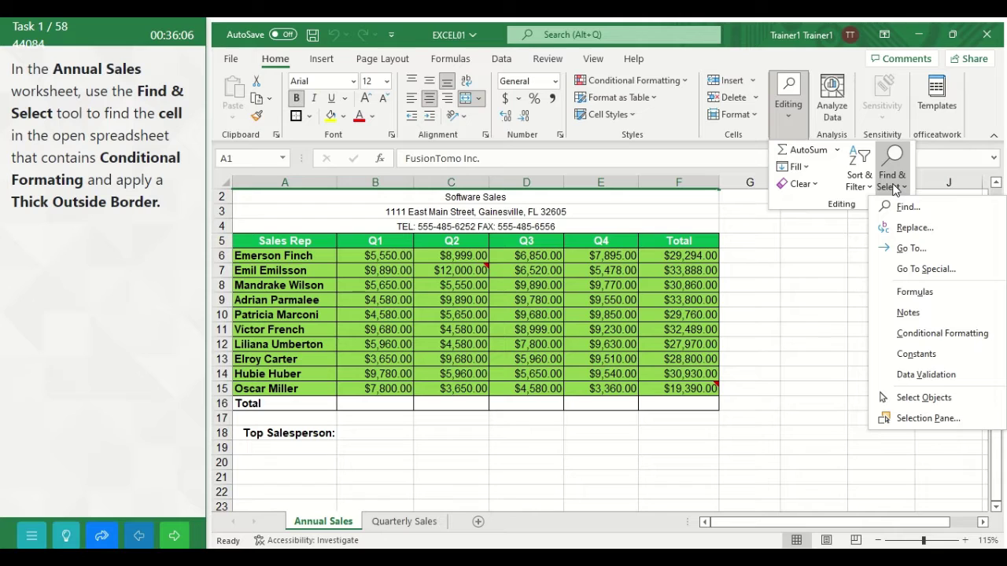
pyautogui.click(909, 337)
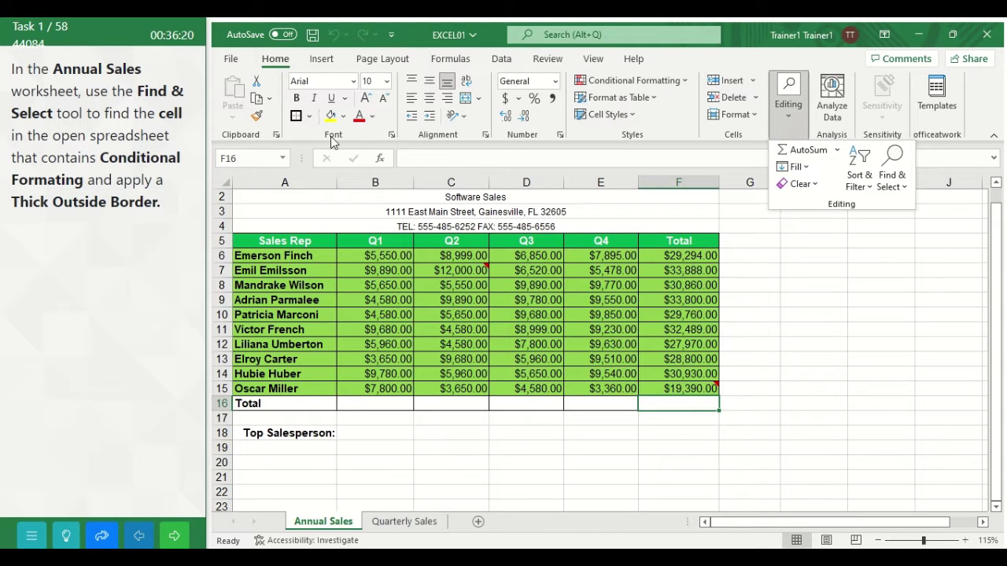
pyautogui.click(309, 117)
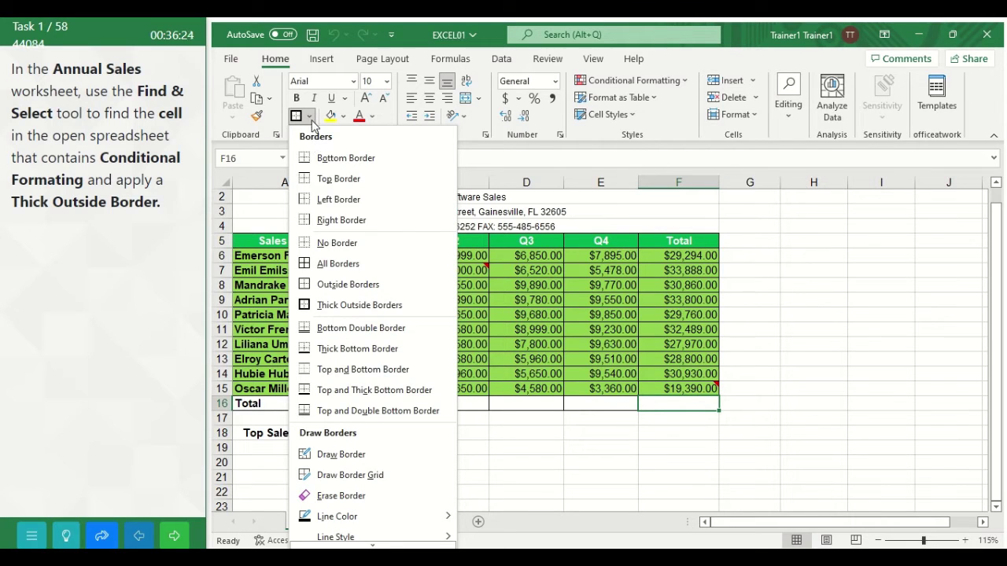
pyautogui.click(370, 307)
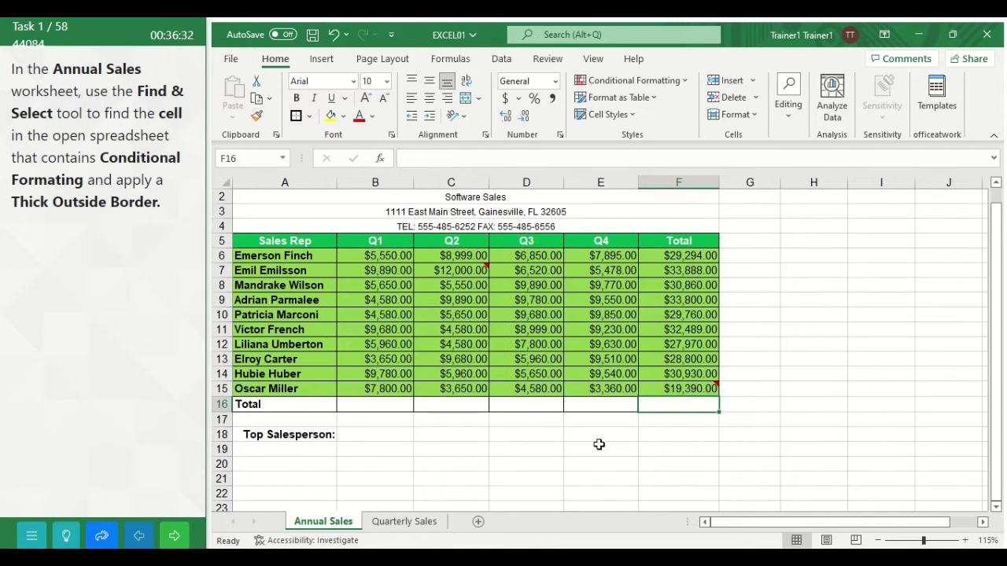
pyautogui.click(176, 535)
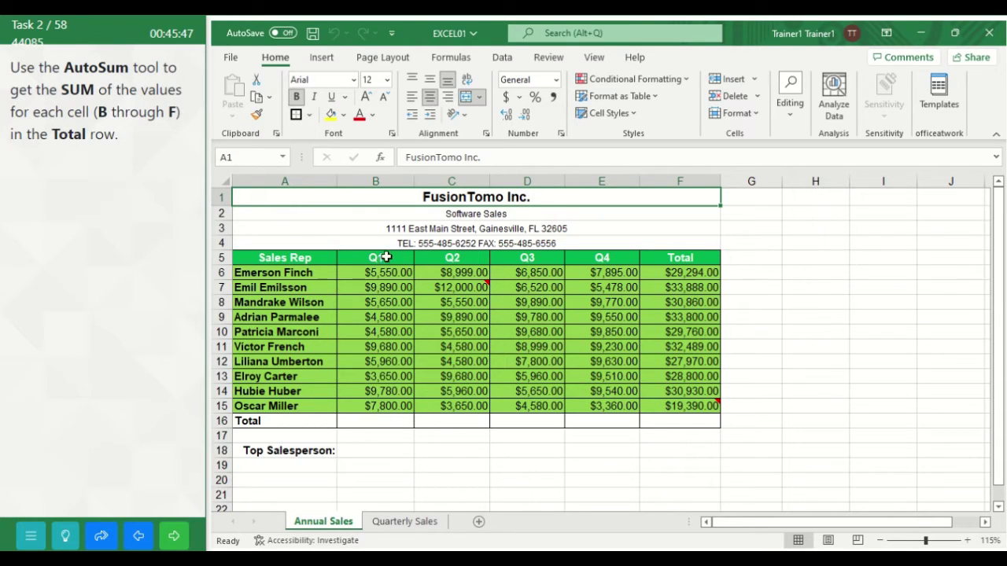
# Use AutoSum to sum each column in the Total row, cells B16 through F16, and advance to the next task
pyautogui.click(363, 423)
pyautogui.moveTo(362, 422); pyautogui.dragTo(658, 419)
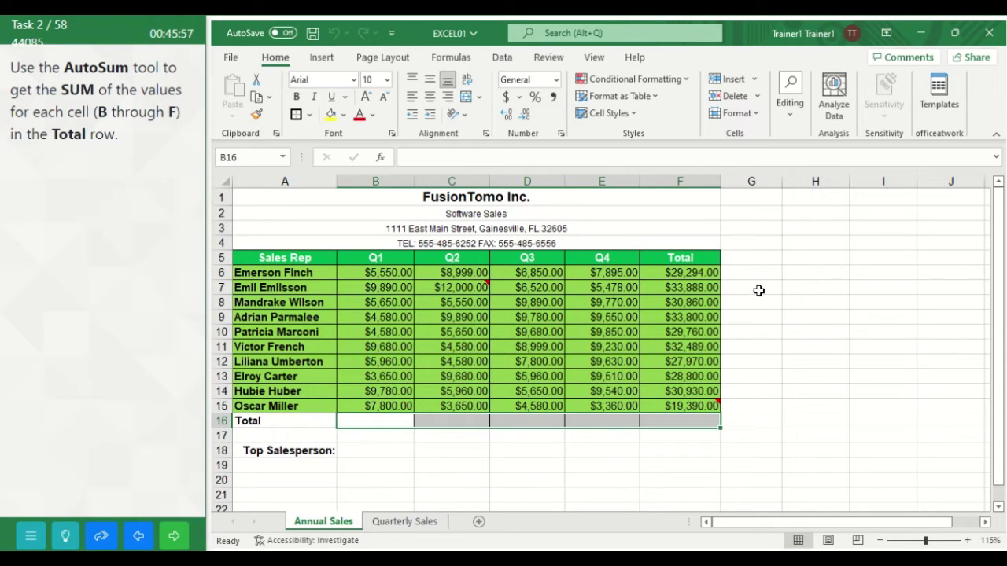
pyautogui.click(789, 121)
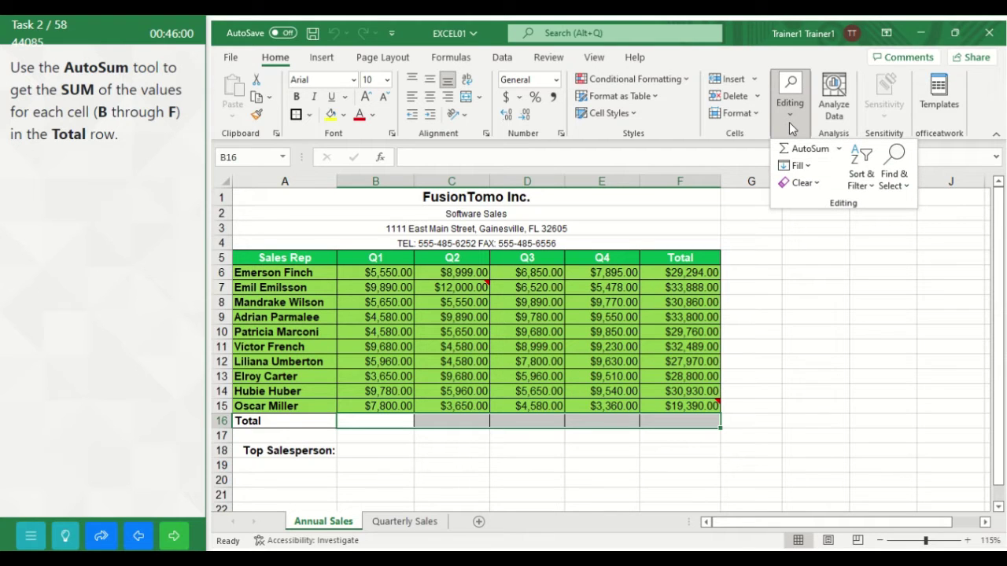
pyautogui.click(841, 149)
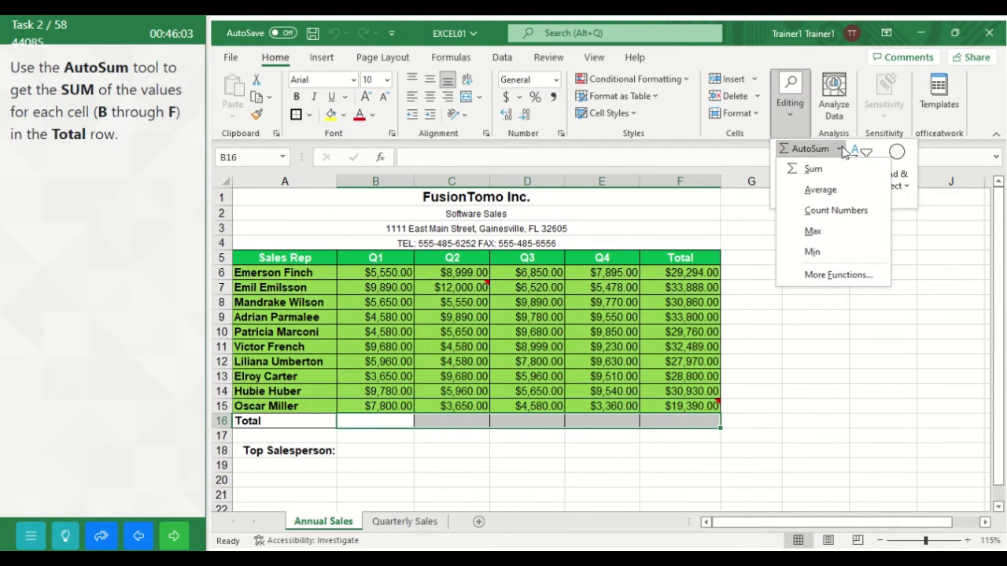
pyautogui.click(814, 170)
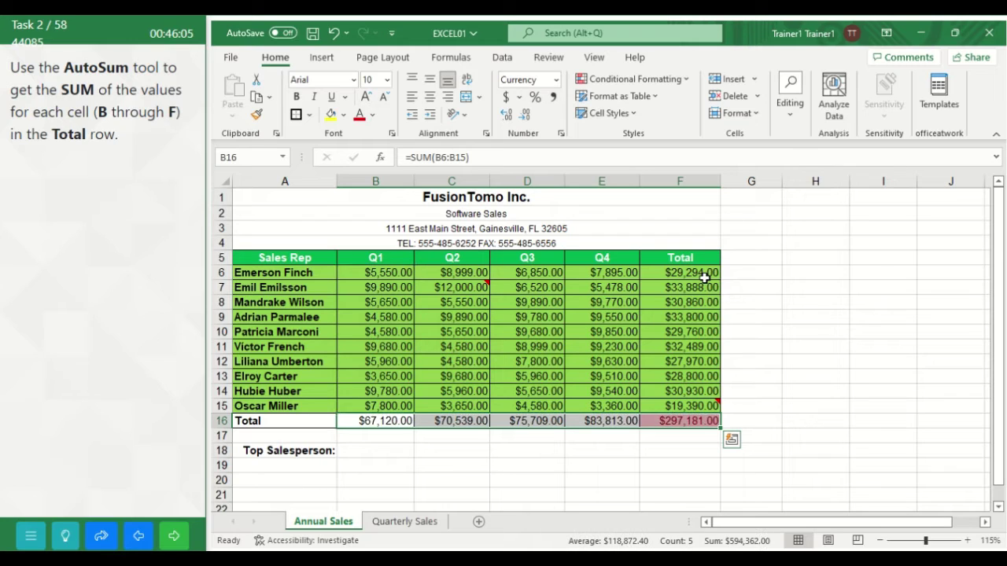
pyautogui.click(786, 391)
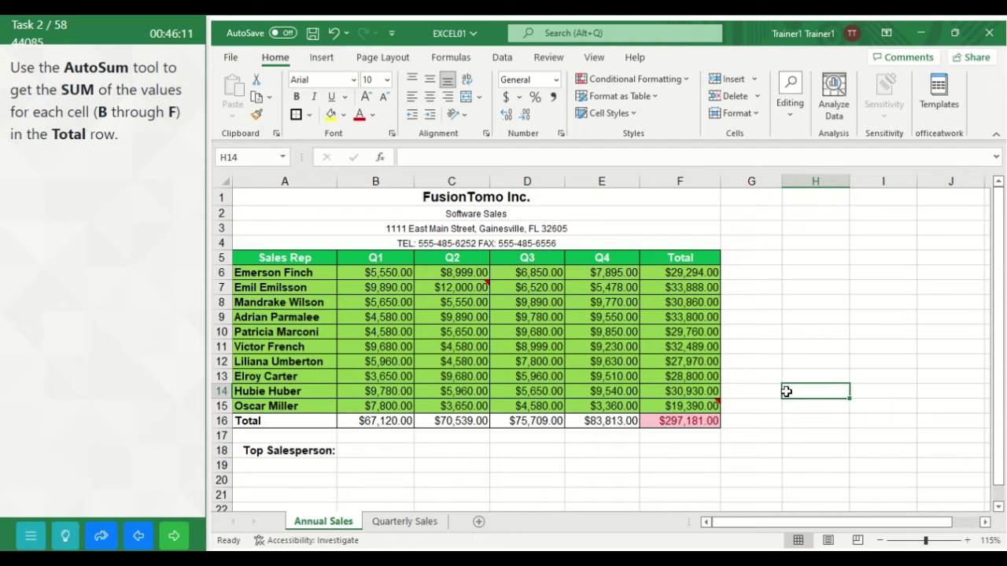
pyautogui.click(177, 537)
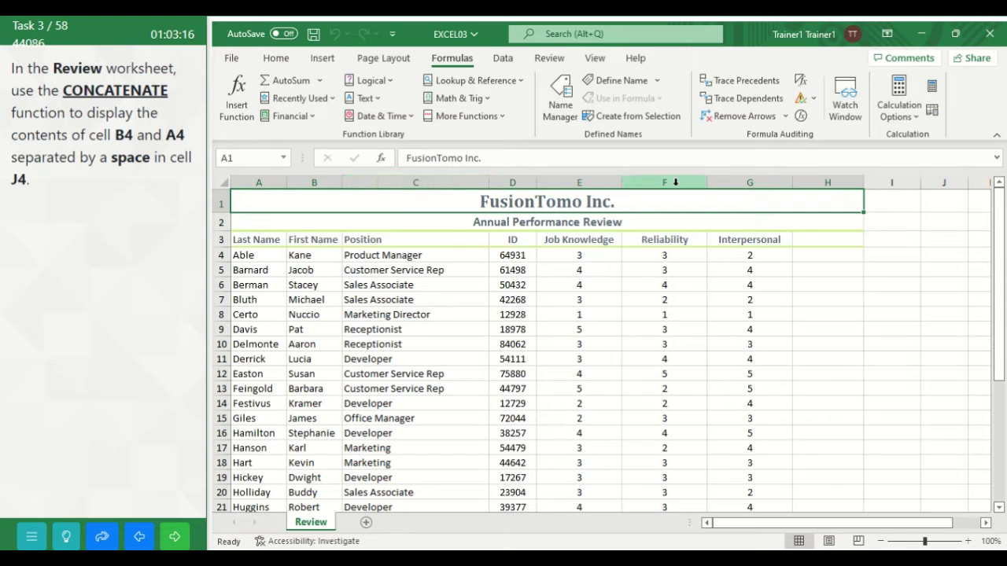
# Insert the CONCATENATE function into cell J4 of the Review worksheet
pyautogui.click(936, 256)
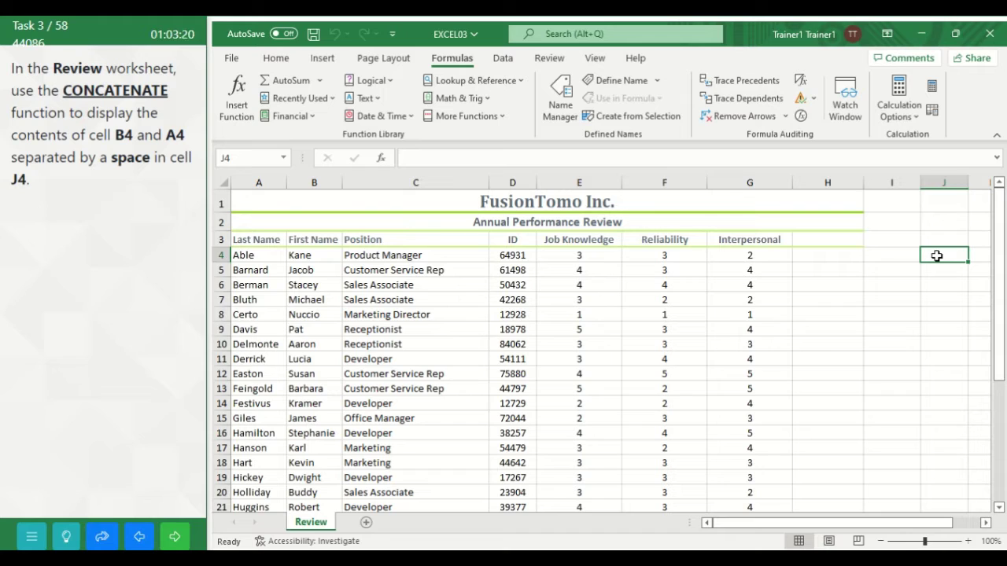
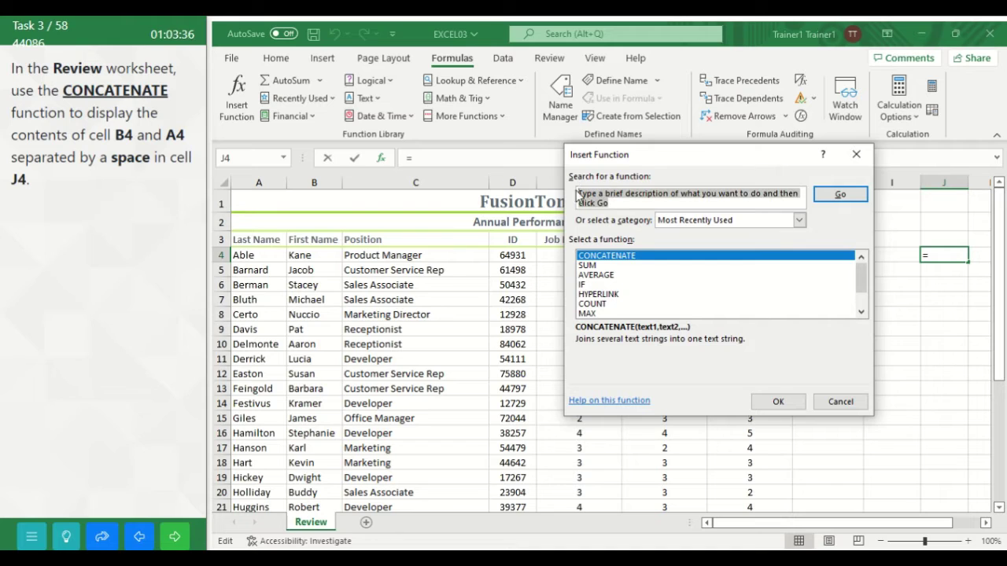
pyautogui.press('BackSpace')
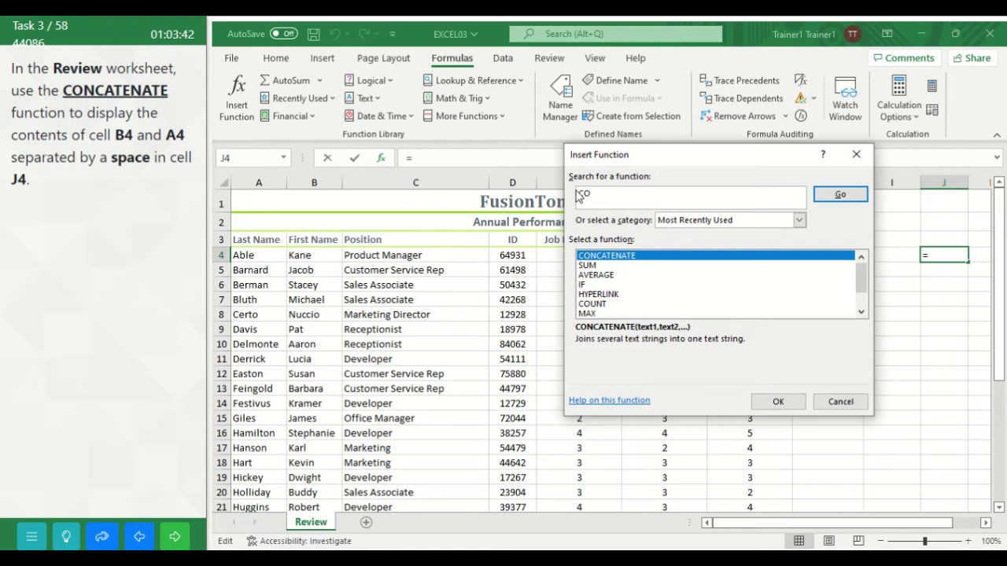
pyautogui.write('CONCATENATE')
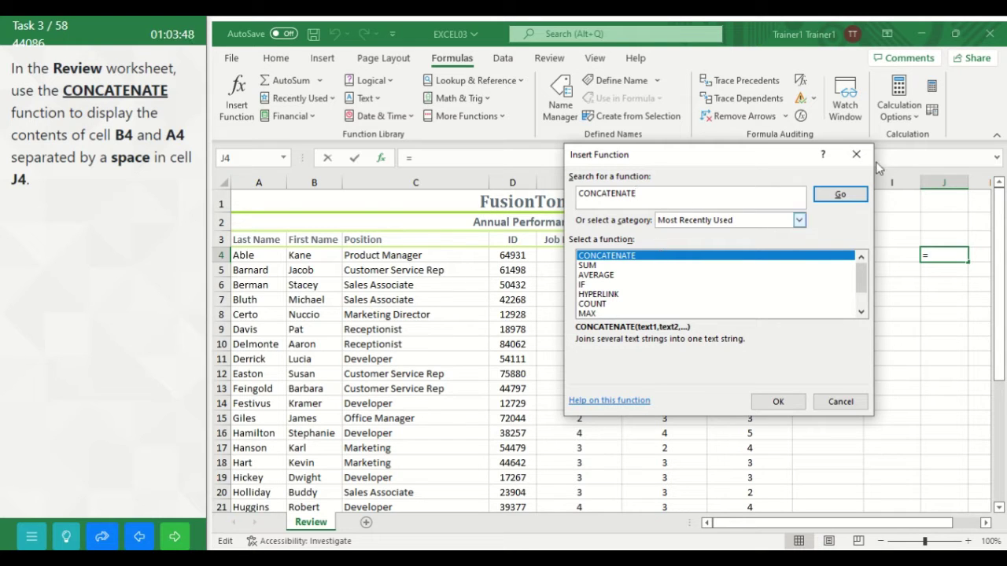
pyautogui.click(776, 403)
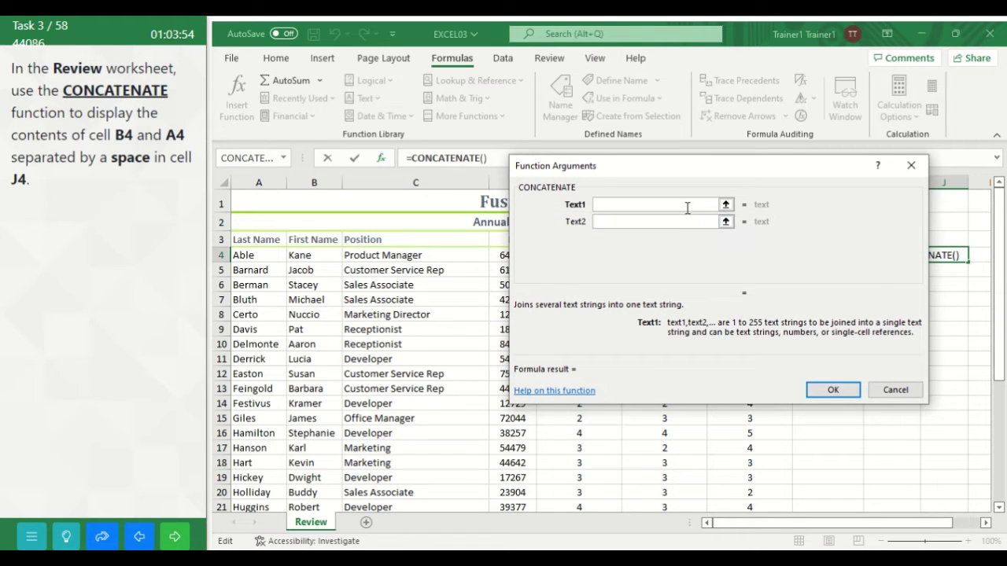
# Set the CONCATENATE arguments to B4, a space in quotation marks (" ") and A4, and confirm the function
pyautogui.write('B4')
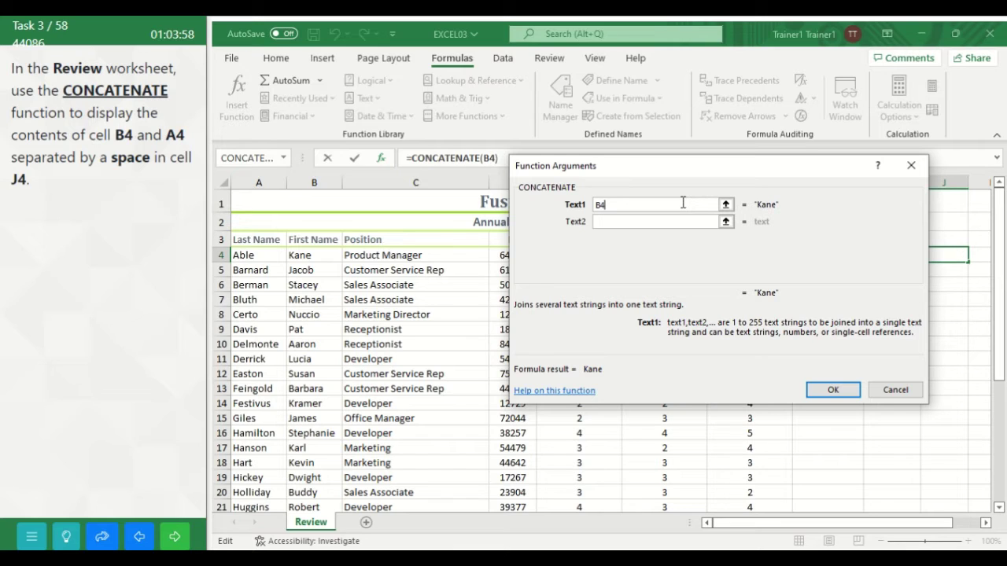
pyautogui.click(620, 222)
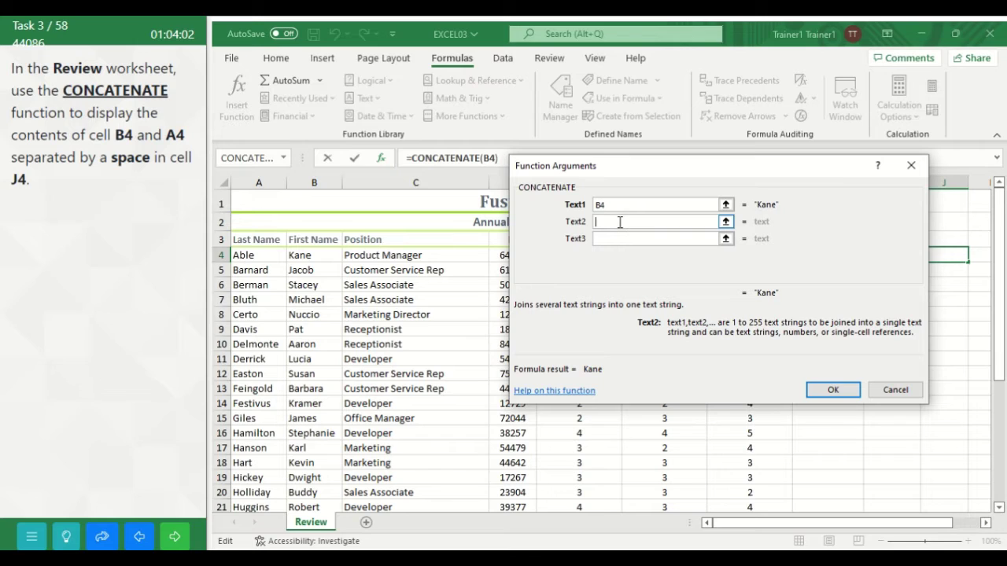
pyautogui.click(609, 239)
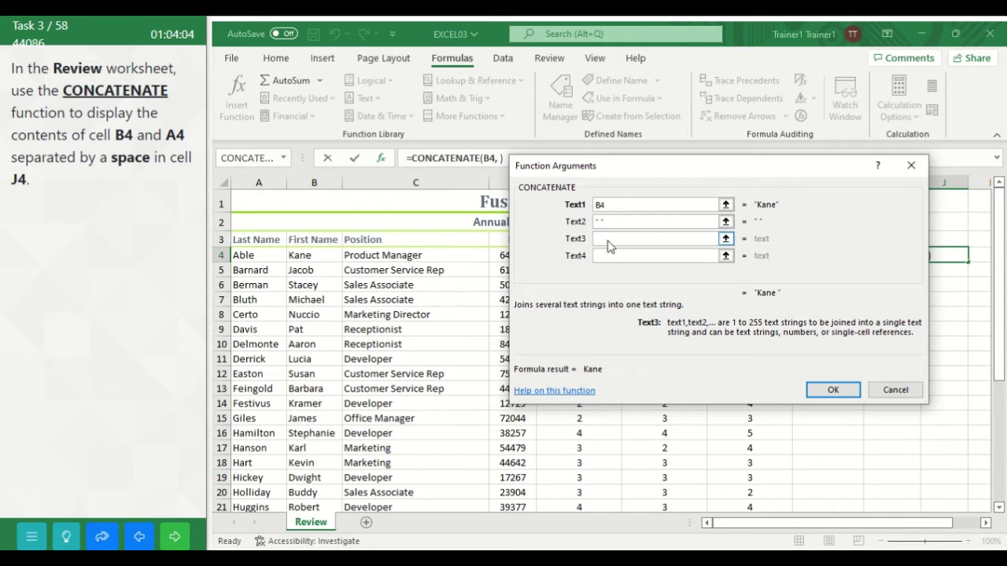
pyautogui.write('A')
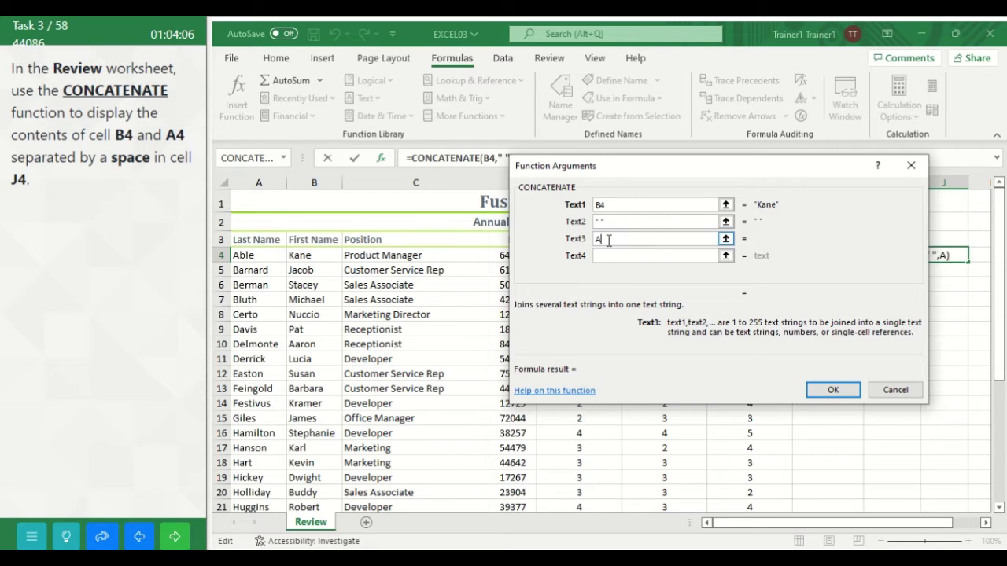
pyautogui.write('4')
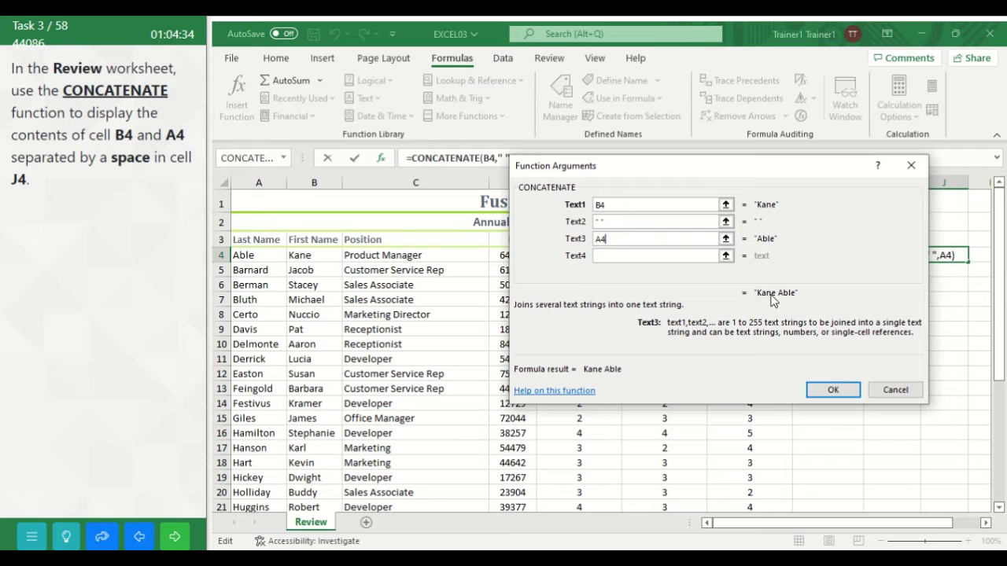
pyautogui.click(828, 391)
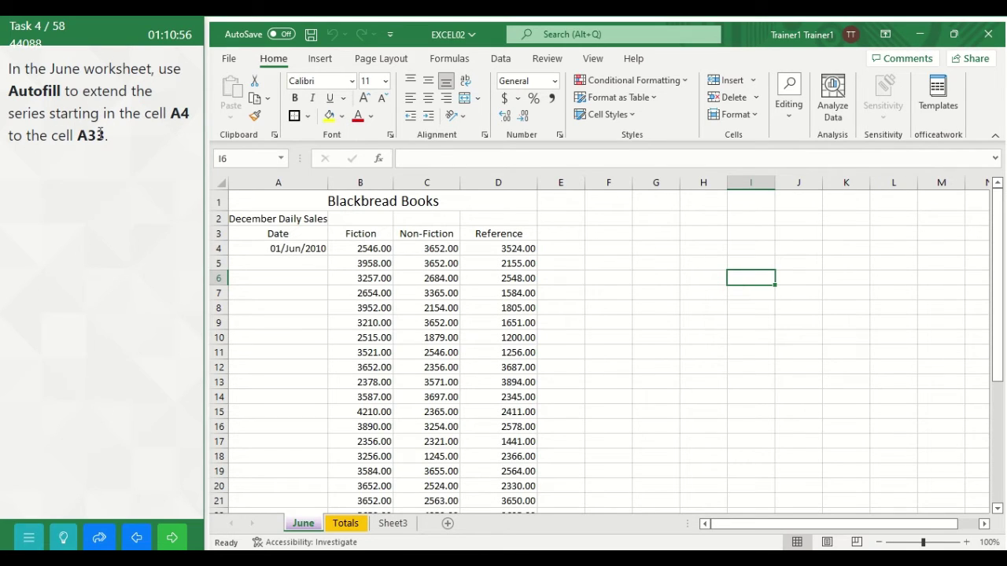
# Fill cells A4 through A33 of the June worksheet with a date series by day with step value 1, and advance to the next task
pyautogui.click(292, 250)
pyautogui.moveTo(292, 249); pyautogui.dragTo(278, 478)
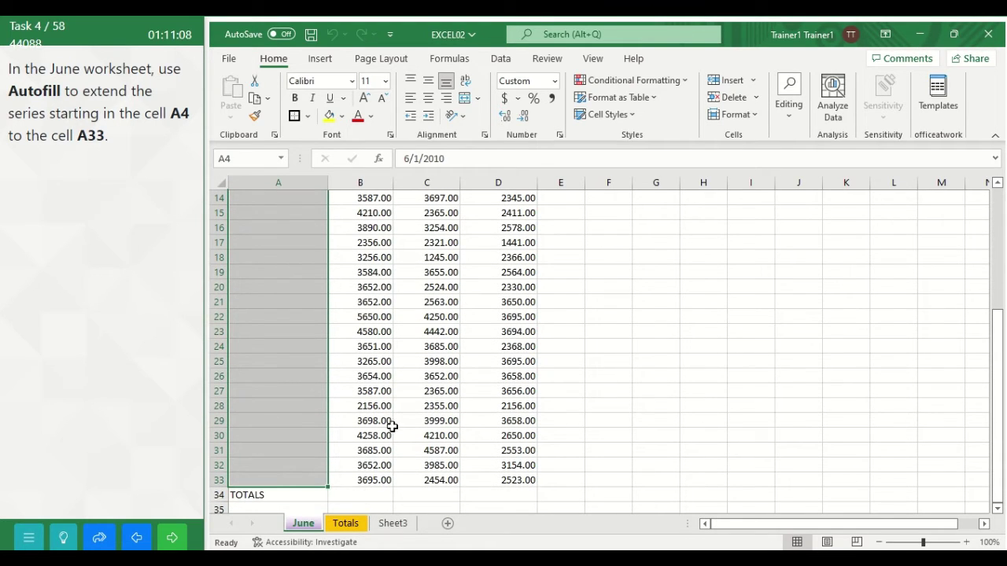
pyautogui.moveTo(995, 314); pyautogui.dragTo(995, 197)
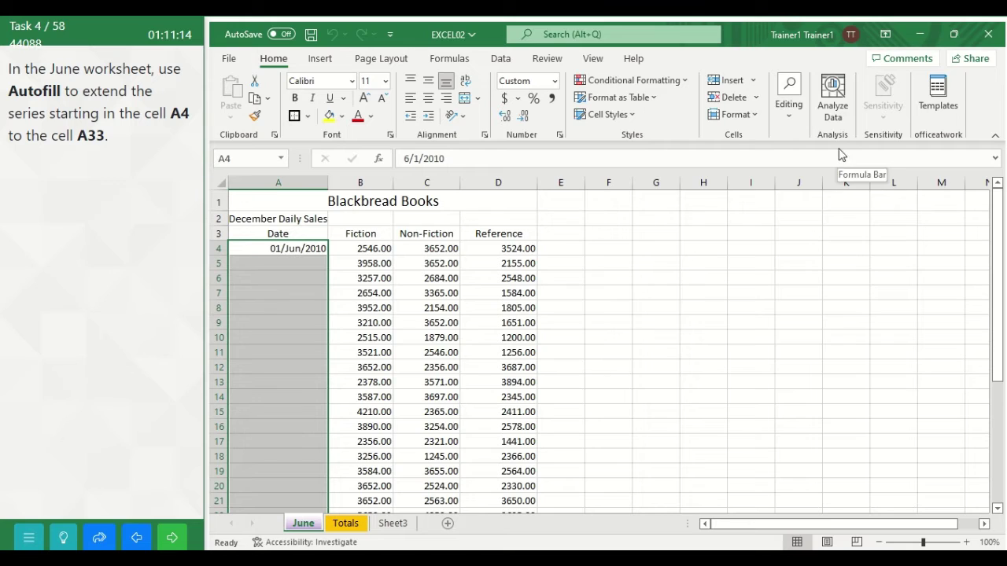
pyautogui.click(792, 110)
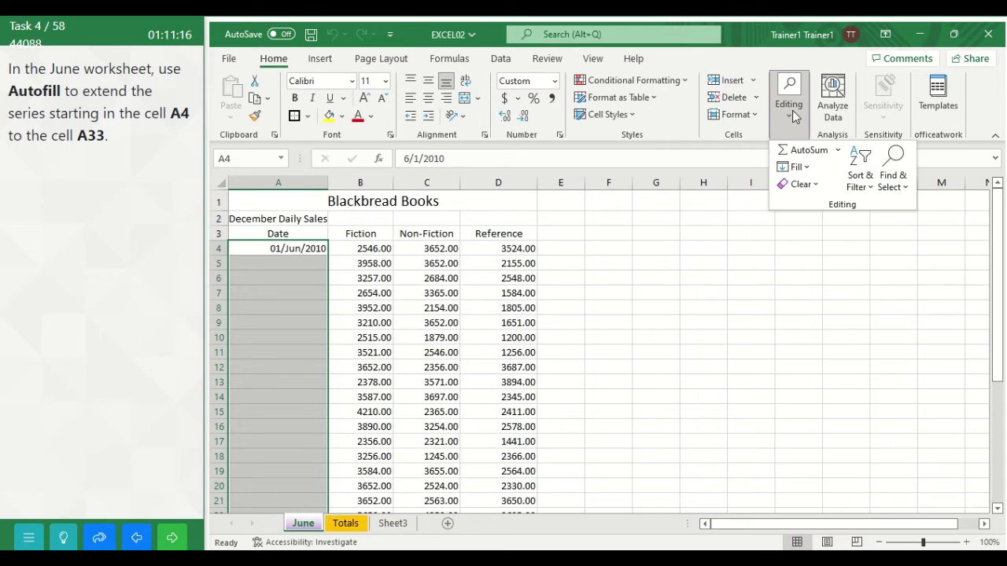
pyautogui.click(801, 170)
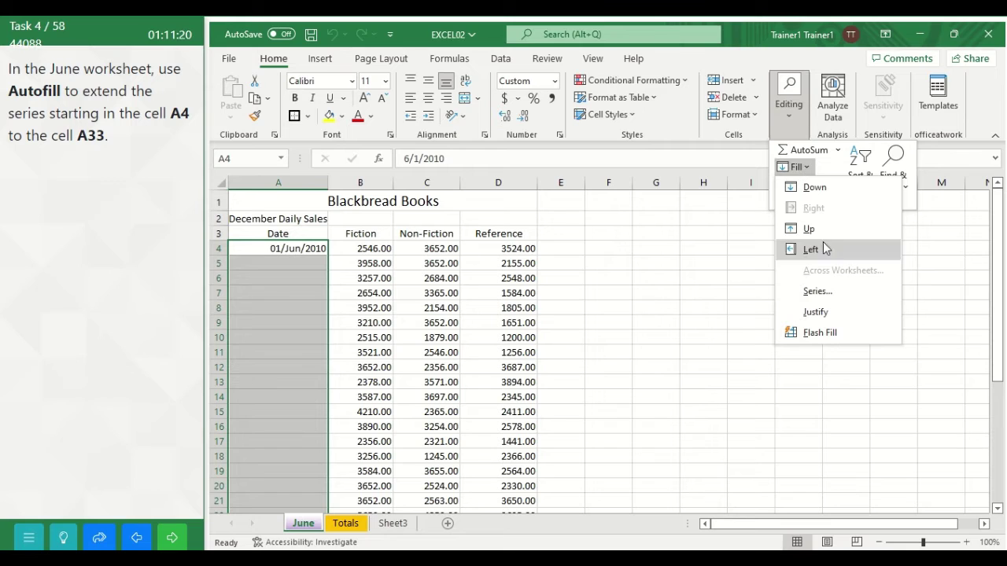
pyautogui.click(819, 292)
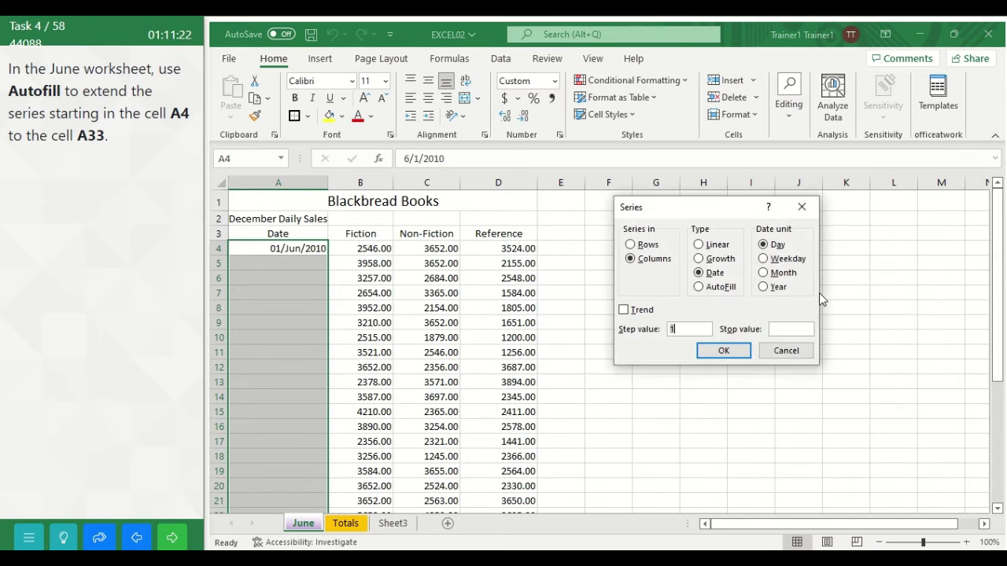
pyautogui.click(718, 353)
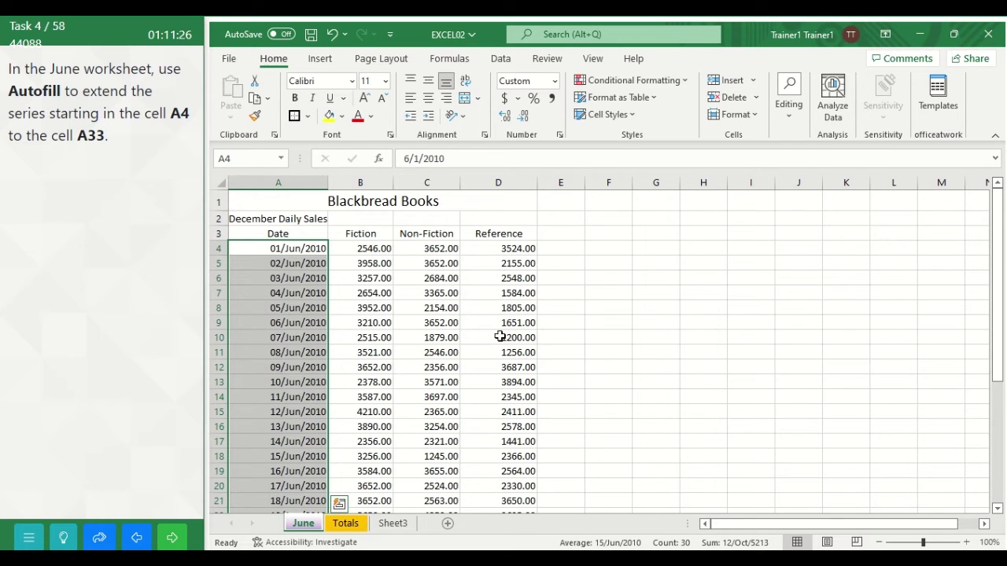
pyautogui.moveTo(996, 250); pyautogui.dragTo(998, 258)
pyautogui.moveTo(997, 331); pyautogui.dragTo(997, 256)
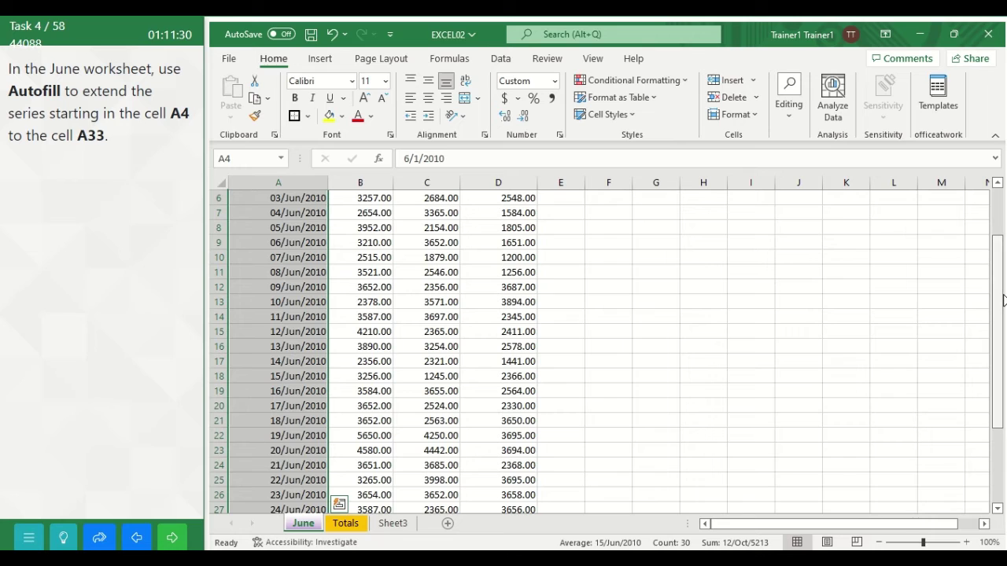
pyautogui.click(169, 541)
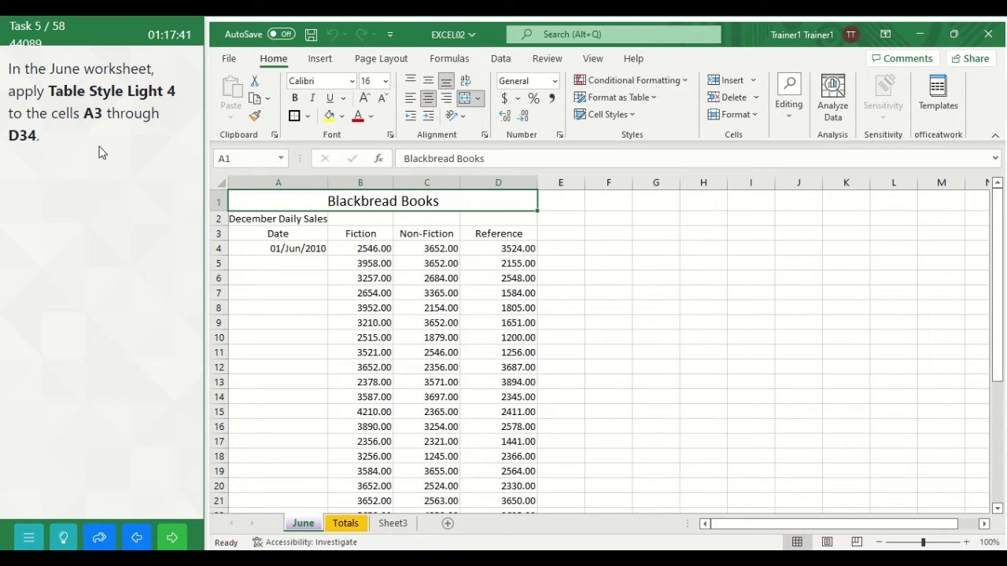
# Format cells A3 through D34 of the June worksheet as a table with Table Style Light 4
pyautogui.doubleClick(306, 524)
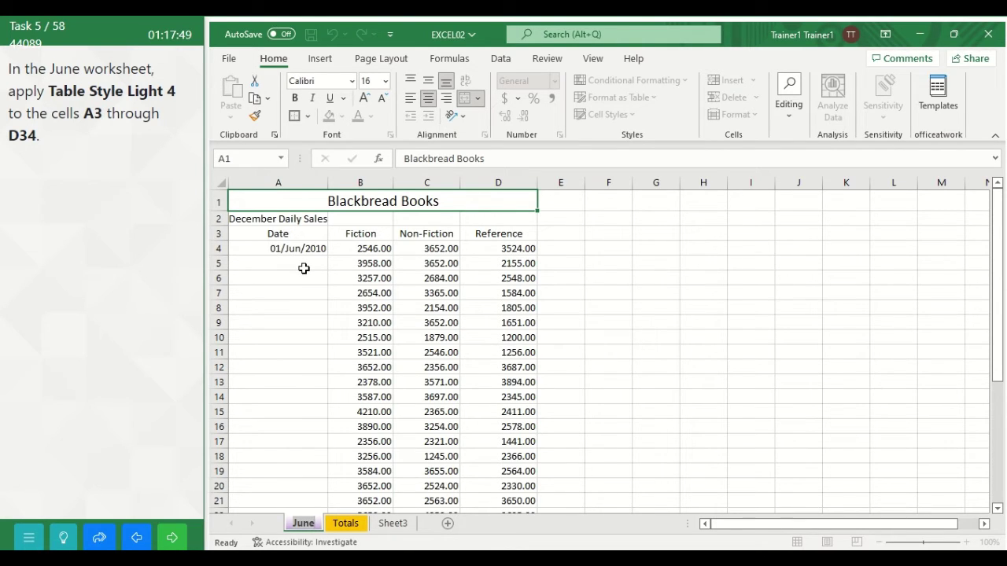
pyautogui.click(251, 232)
pyautogui.moveTo(251, 233); pyautogui.dragTo(492, 479)
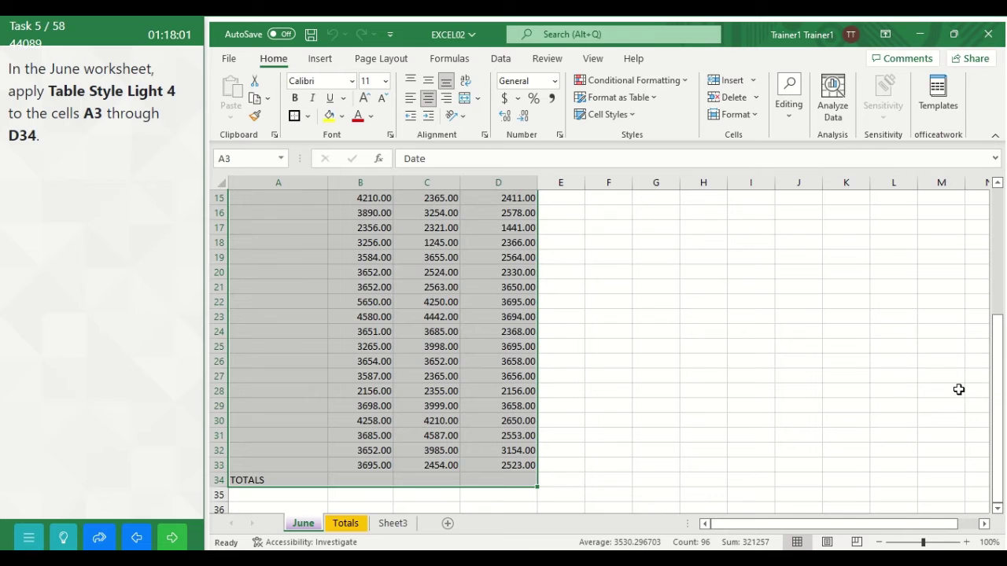
pyautogui.moveTo(993, 387); pyautogui.dragTo(993, 260)
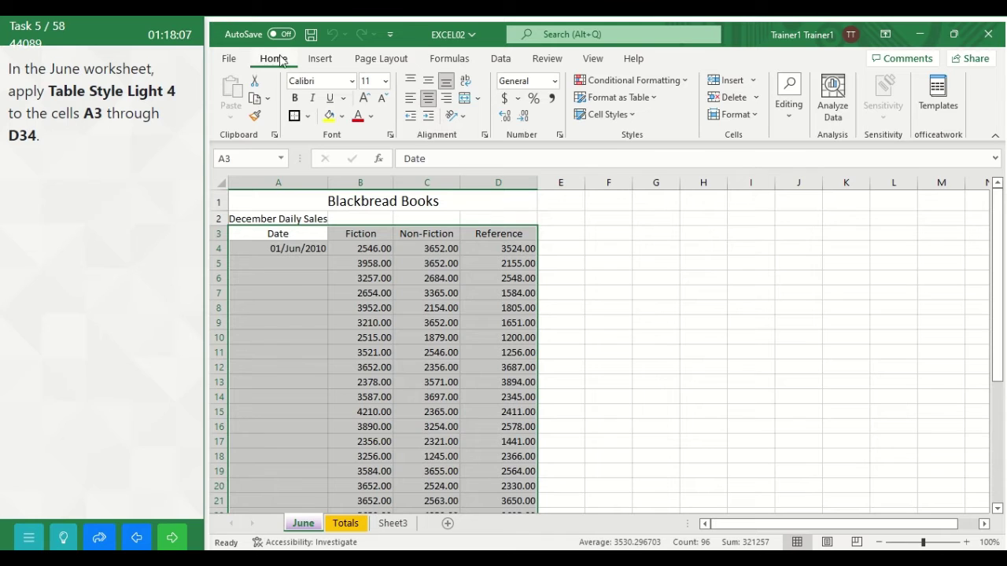
pyautogui.click(653, 98)
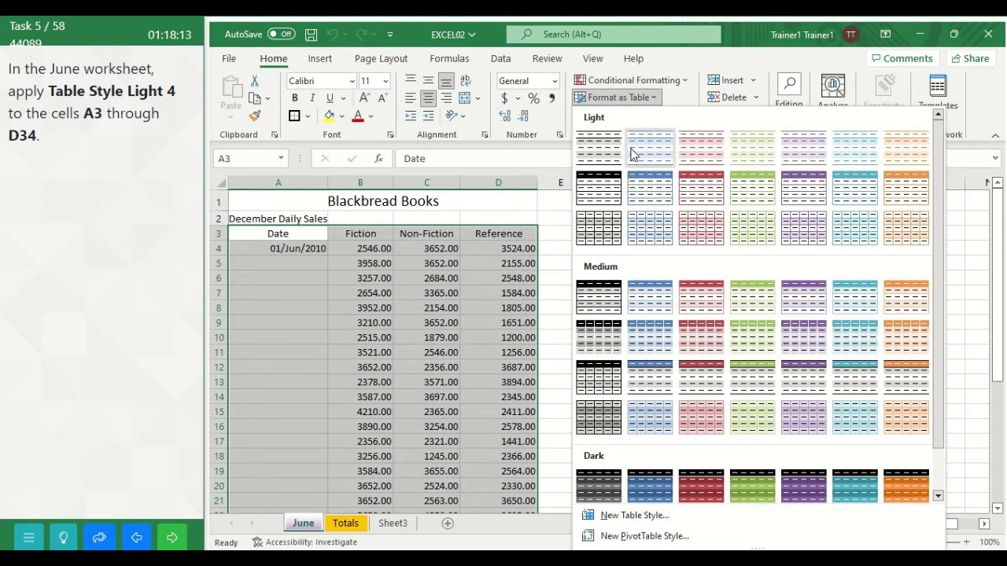
pyautogui.click(744, 150)
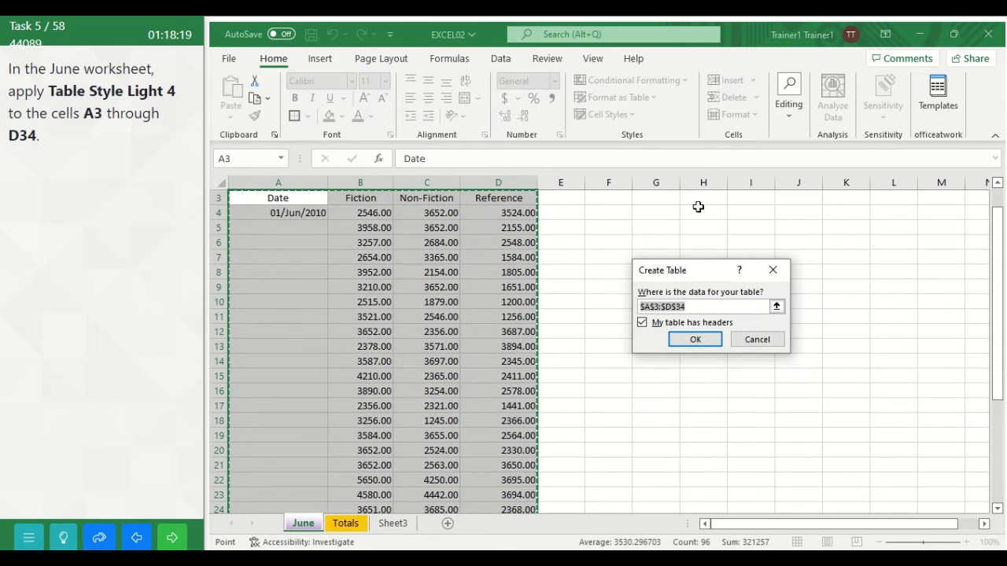
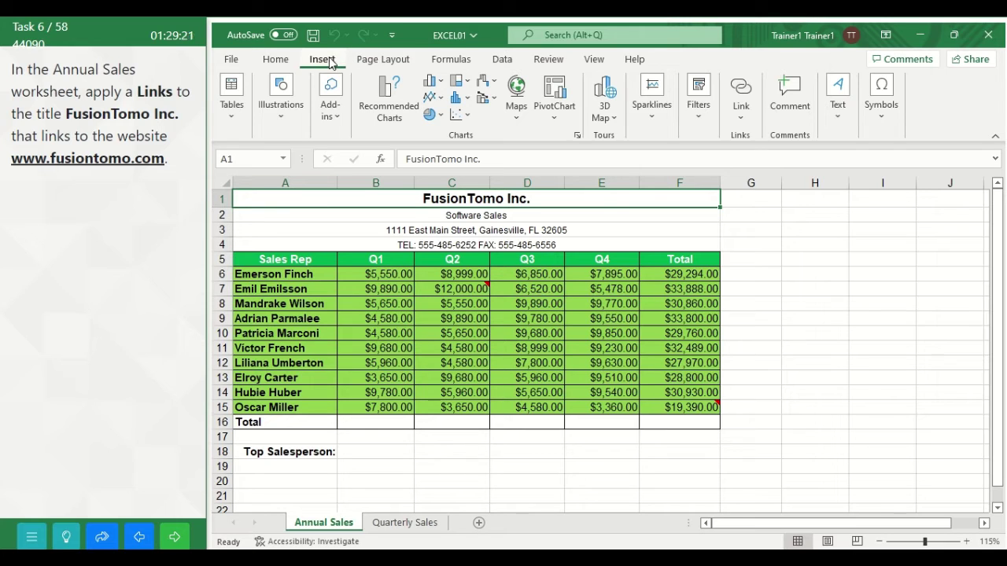
pyautogui.click(740, 118)
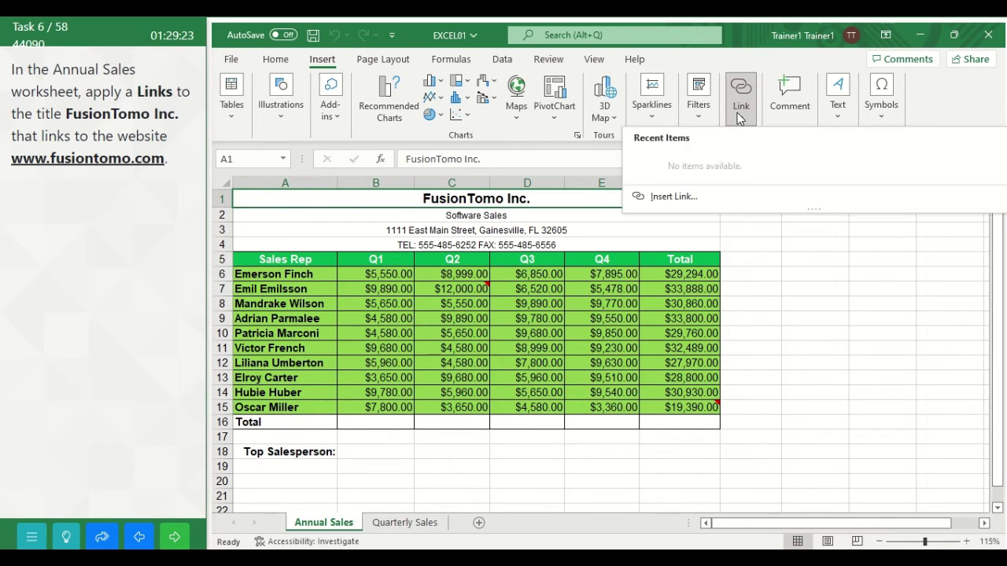
pyautogui.click(668, 197)
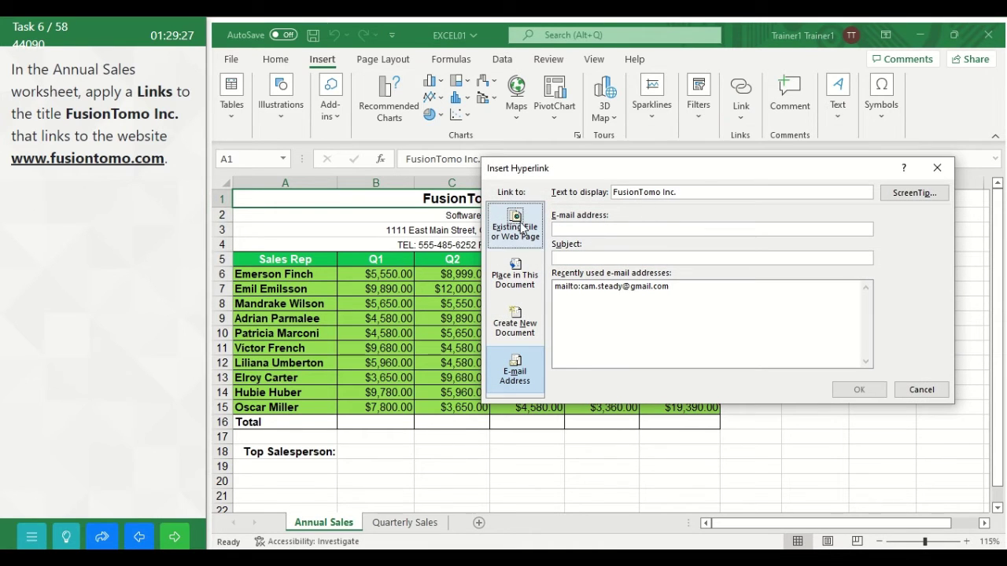
pyautogui.click(517, 226)
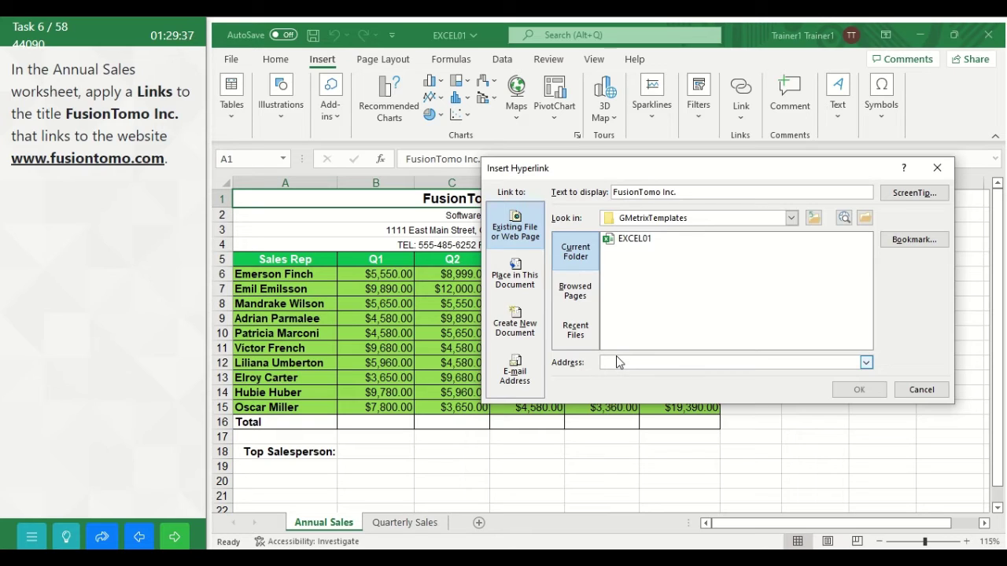
pyautogui.write('www')
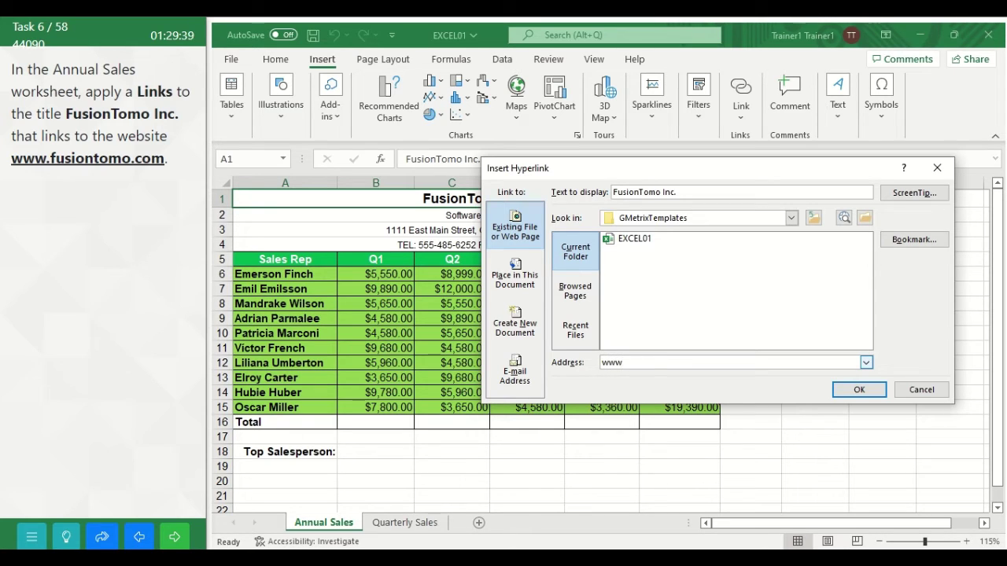
pyautogui.write('.fusiontomo.')
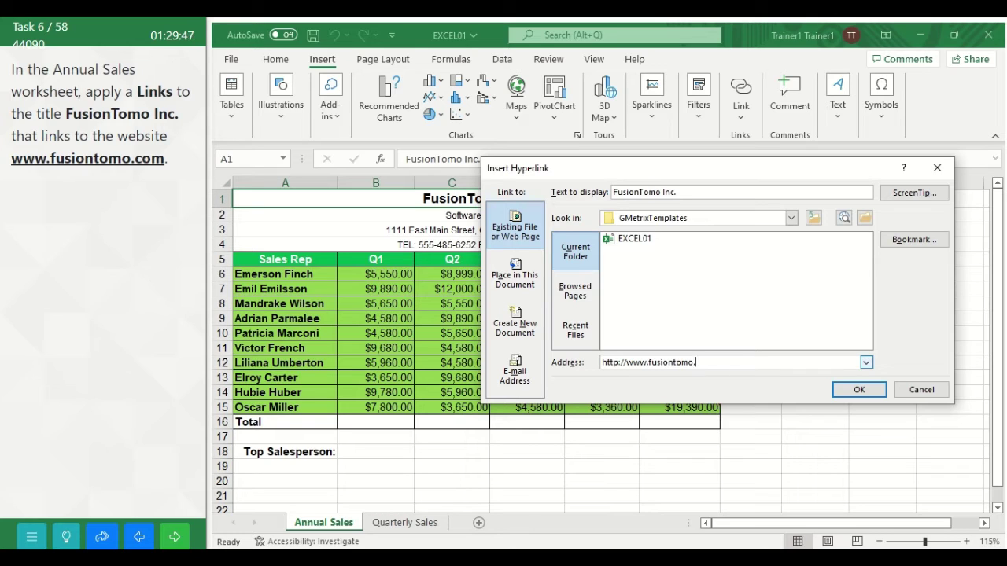
pyautogui.write('com')
pyautogui.click(860, 391)
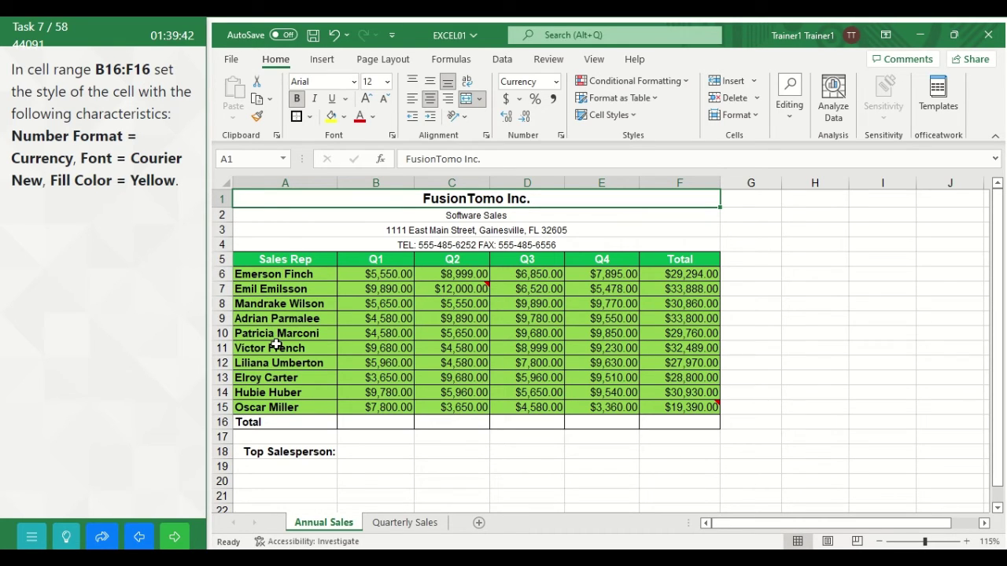
# Set the number format of the Total row cells B16 through F16 to Number
pyautogui.click(372, 420)
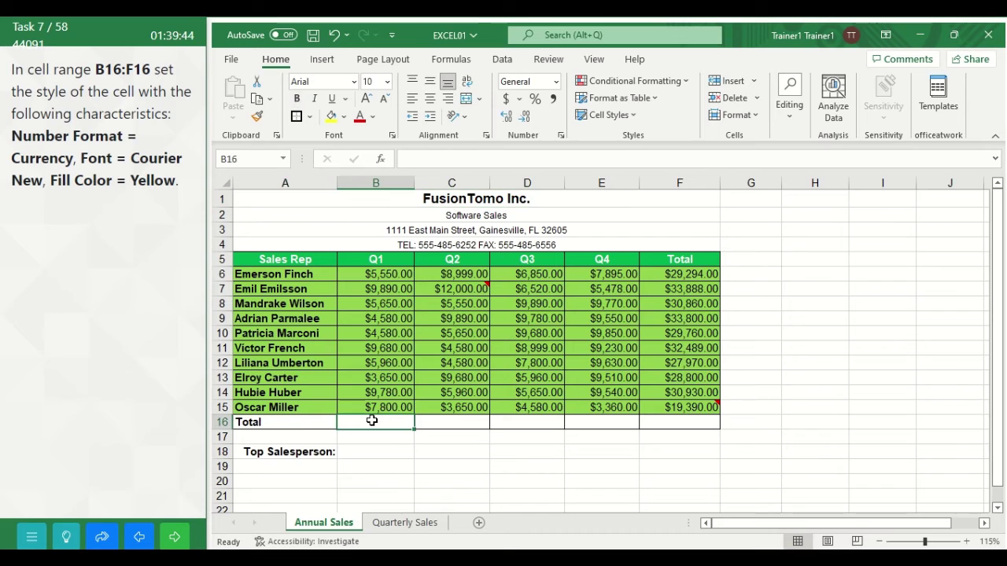
pyautogui.moveTo(370, 422); pyautogui.dragTo(679, 421)
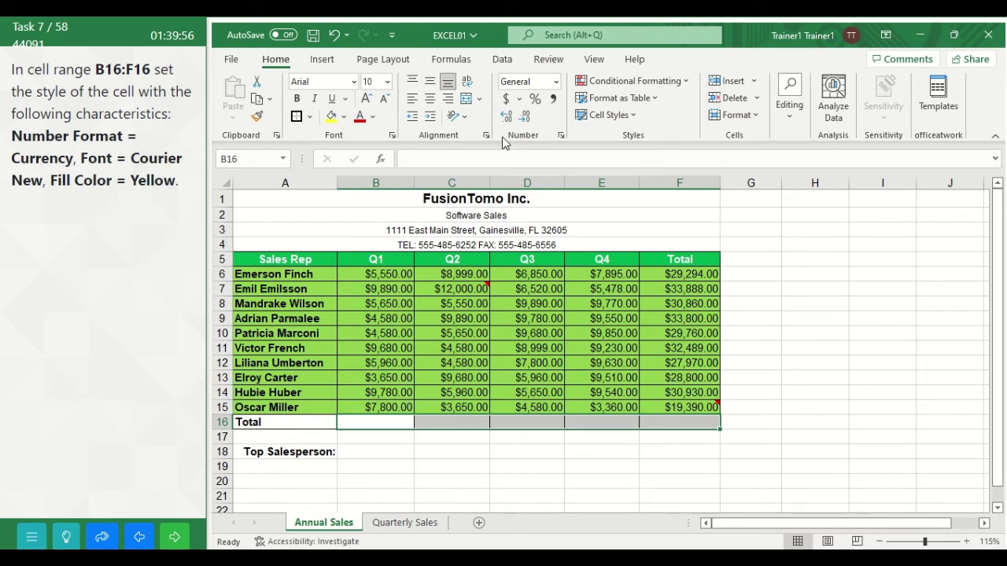
pyautogui.click(555, 82)
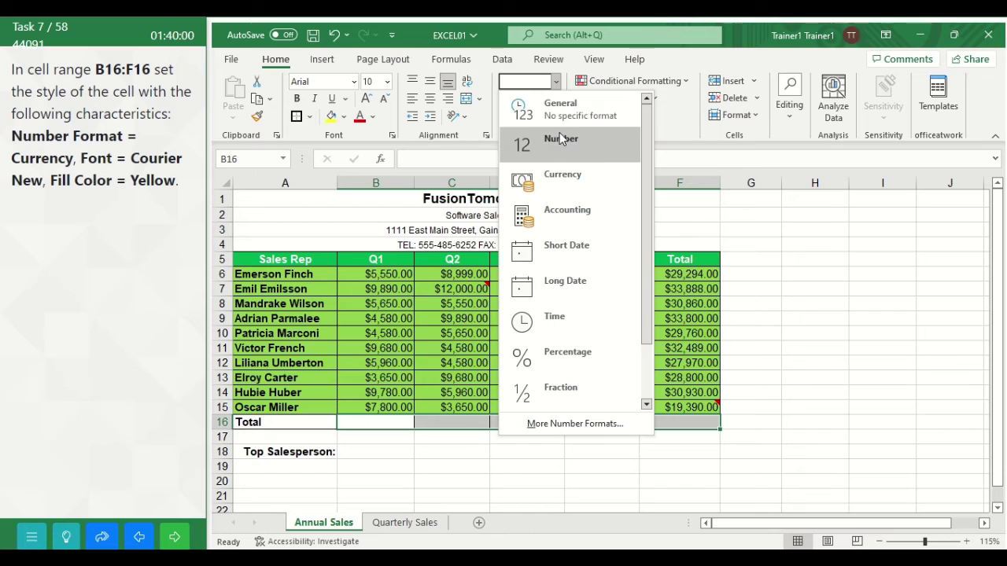
pyautogui.click(556, 139)
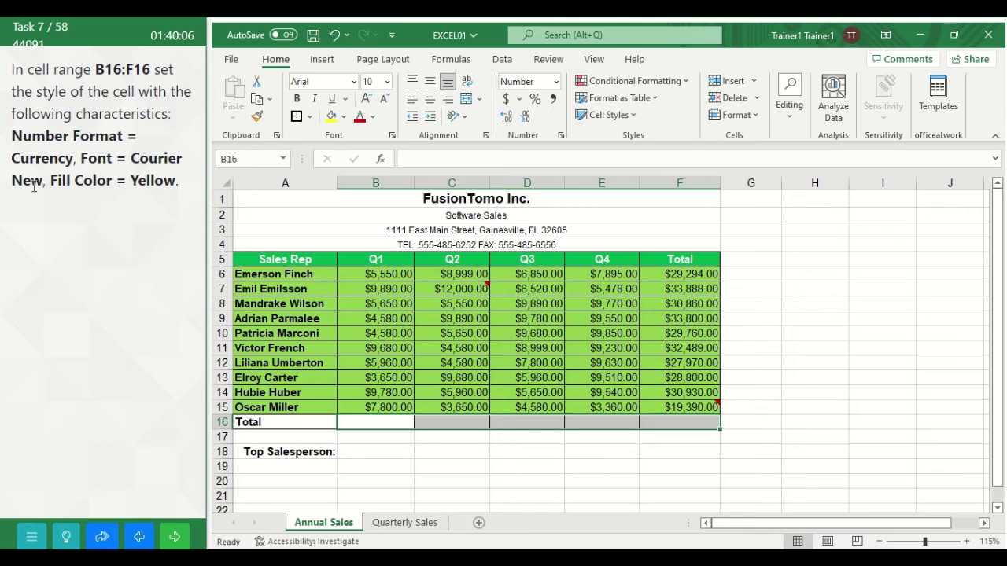
# Change the font of cells B16 through F16 to Courier New
pyautogui.click(354, 82)
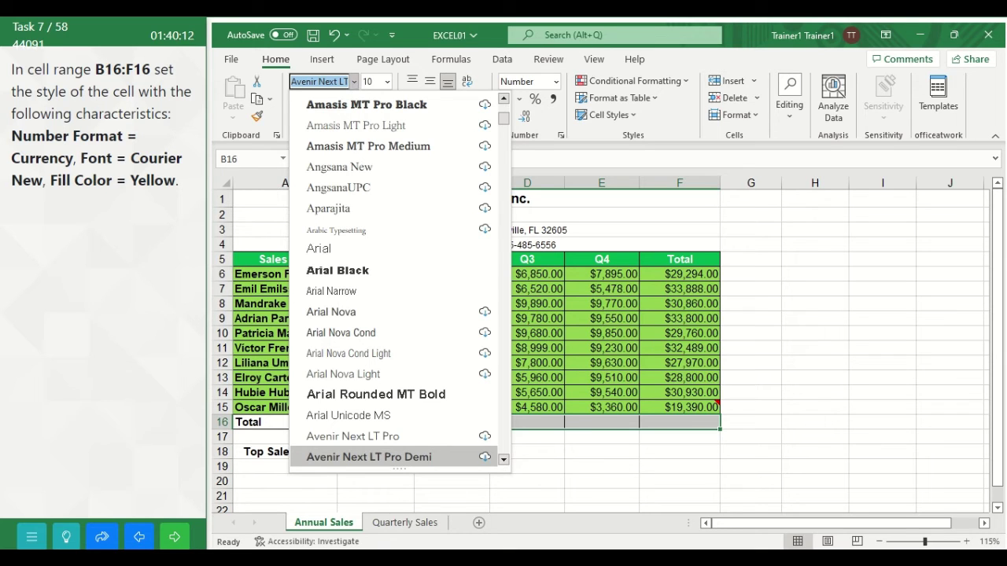
pyautogui.click(353, 82)
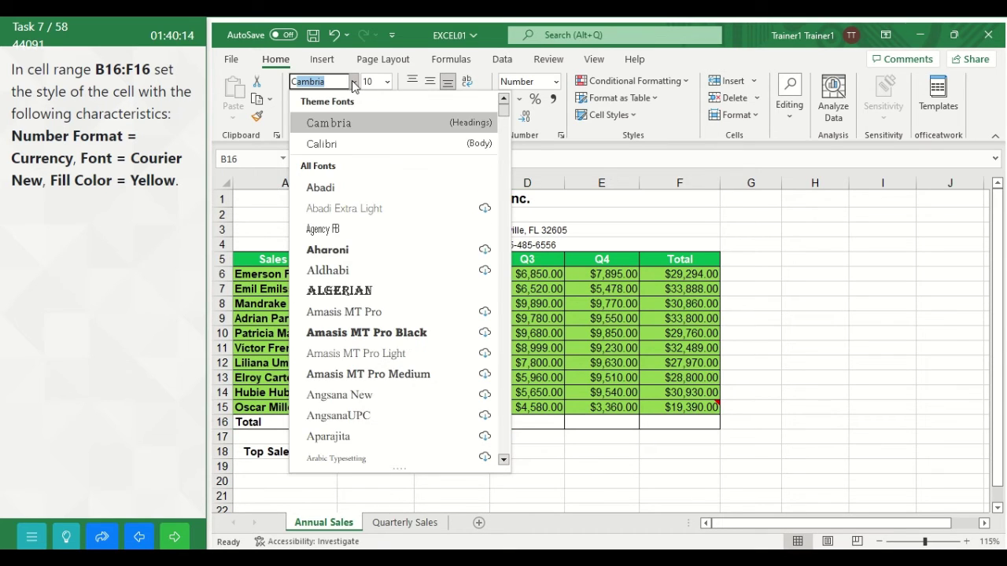
pyautogui.write('couri')
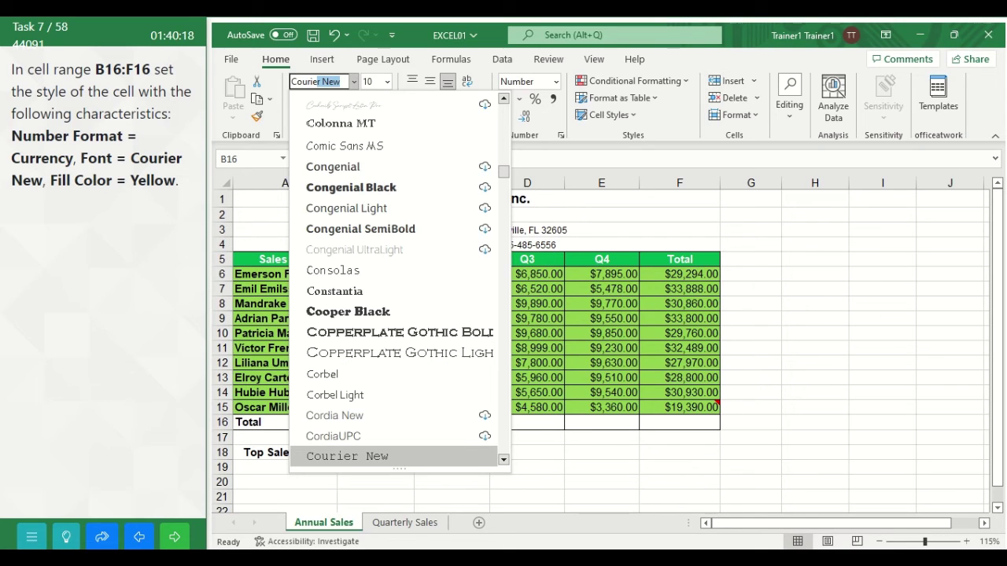
pyautogui.press('Return')
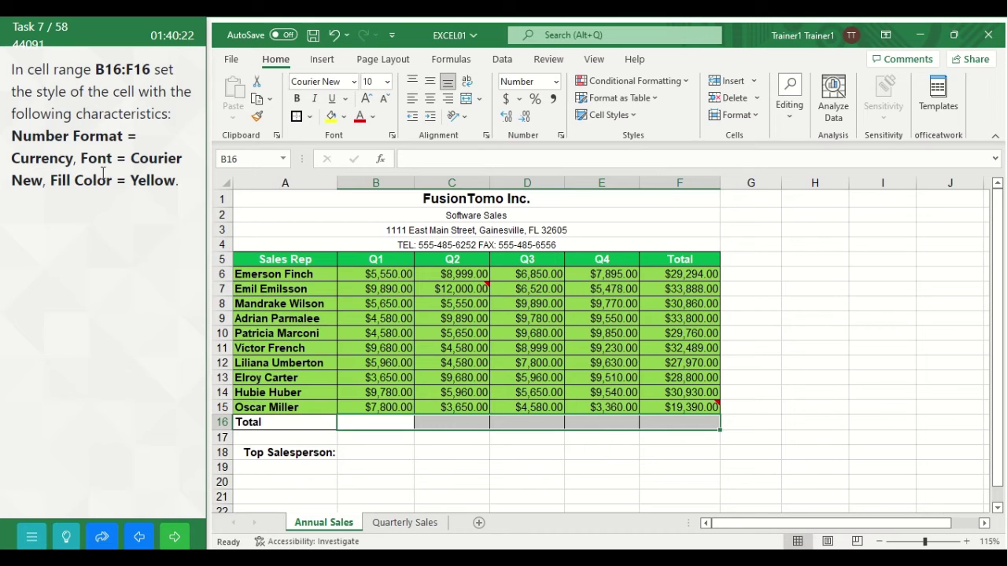
# Fill cells B16 through F16 with the standard yellow color and submit the task
pyautogui.click(344, 118)
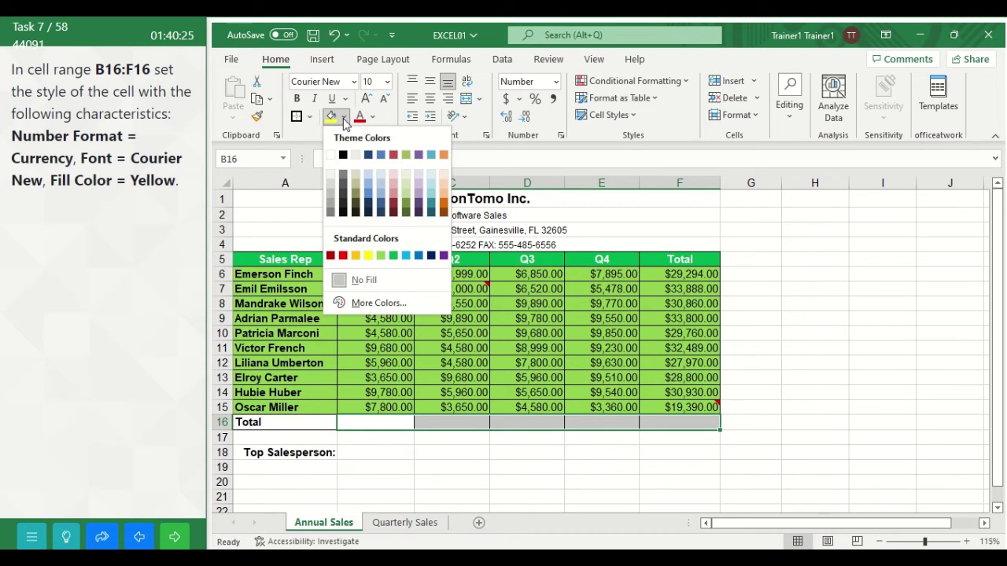
pyautogui.click(367, 255)
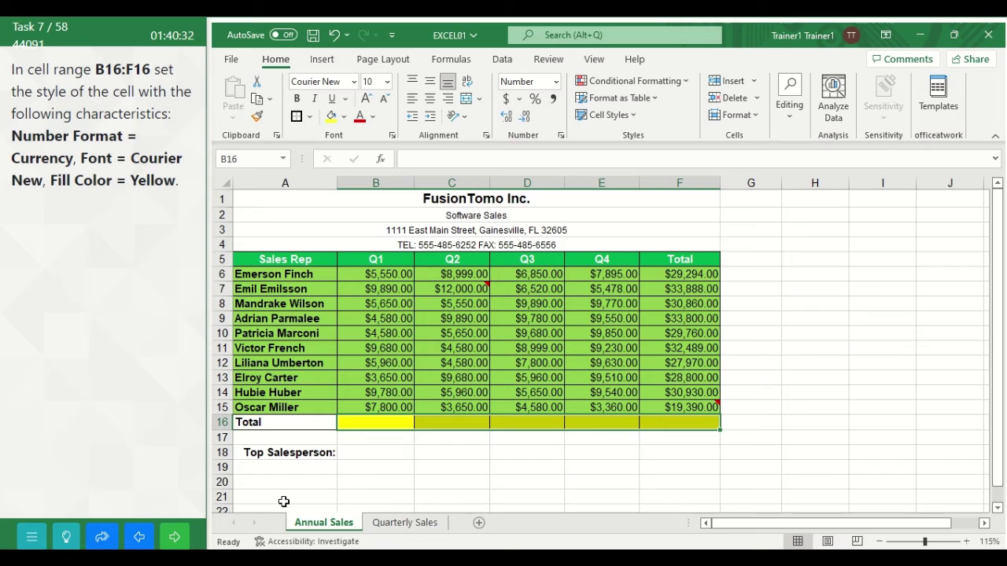
pyautogui.click(175, 541)
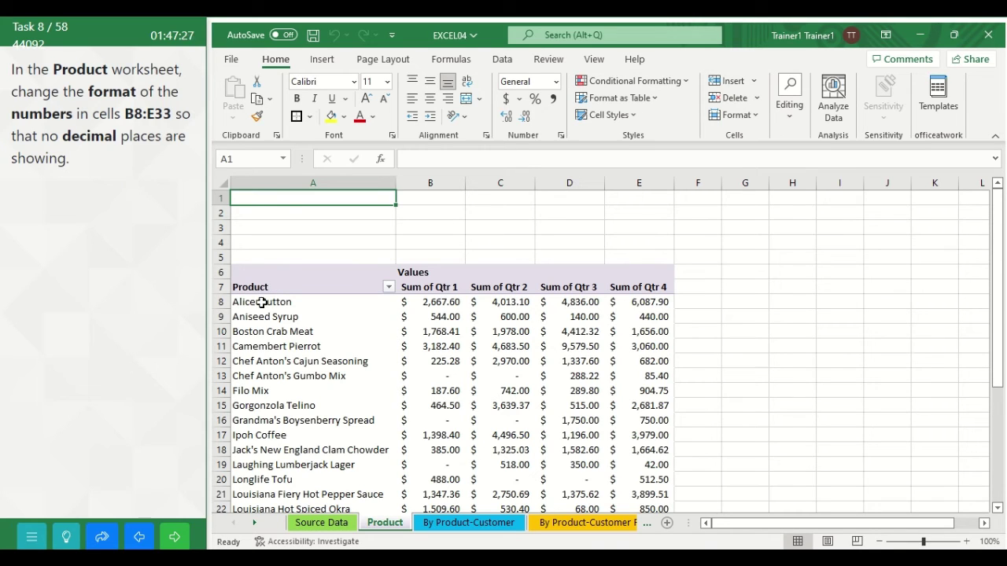
# Reduce the numbers in cells B8 through E33 of the Product worksheet to zero decimal places and submit the task
pyautogui.moveTo(243, 302); pyautogui.dragTo(603, 365)
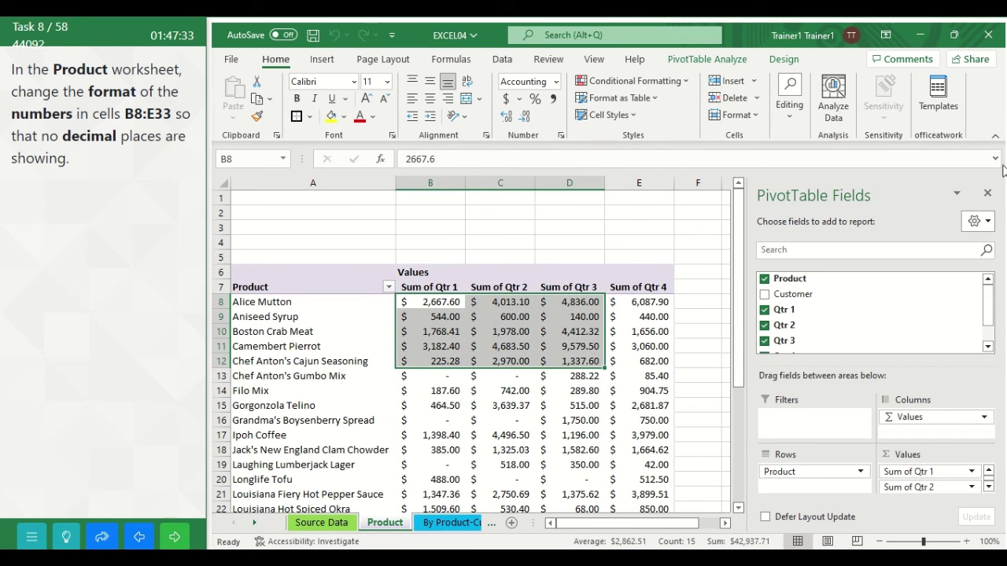
pyautogui.click(989, 195)
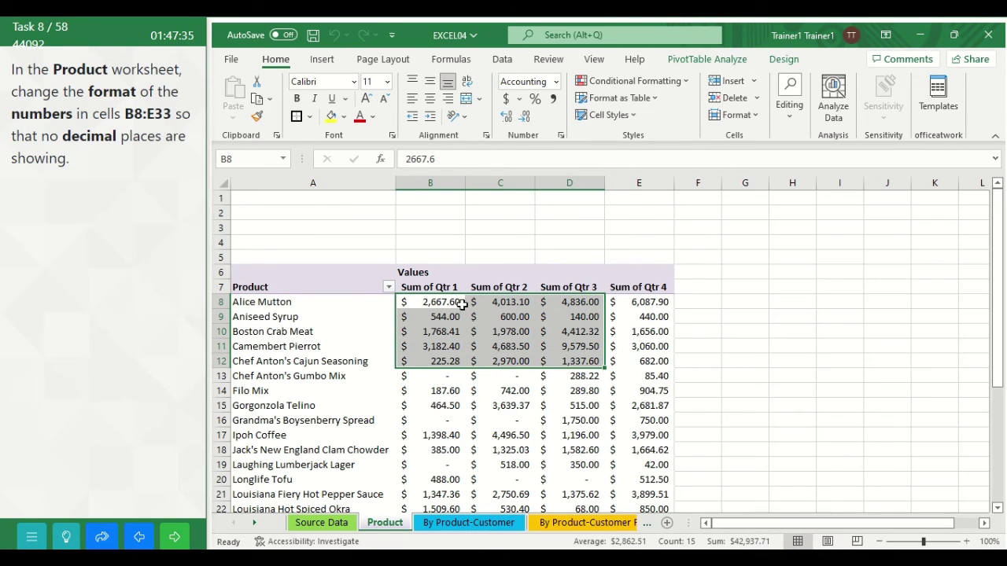
pyautogui.moveTo(428, 302); pyautogui.dragTo(659, 478)
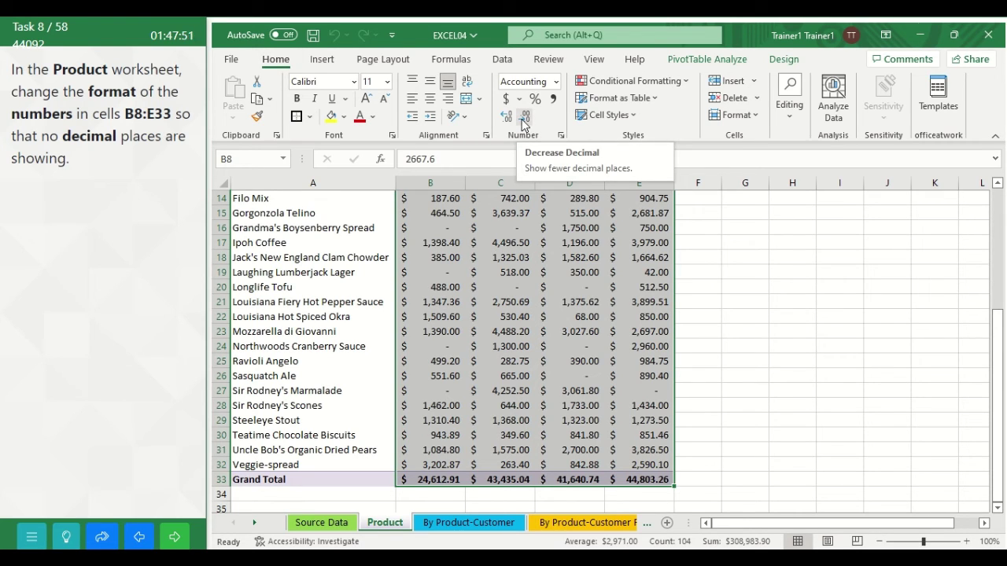
pyautogui.click(523, 118)
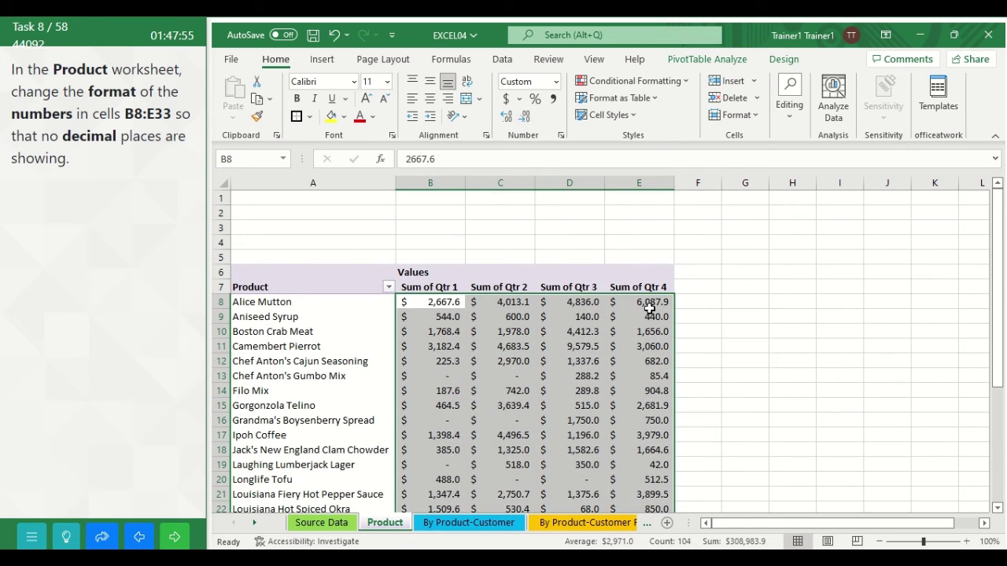
pyautogui.click(526, 120)
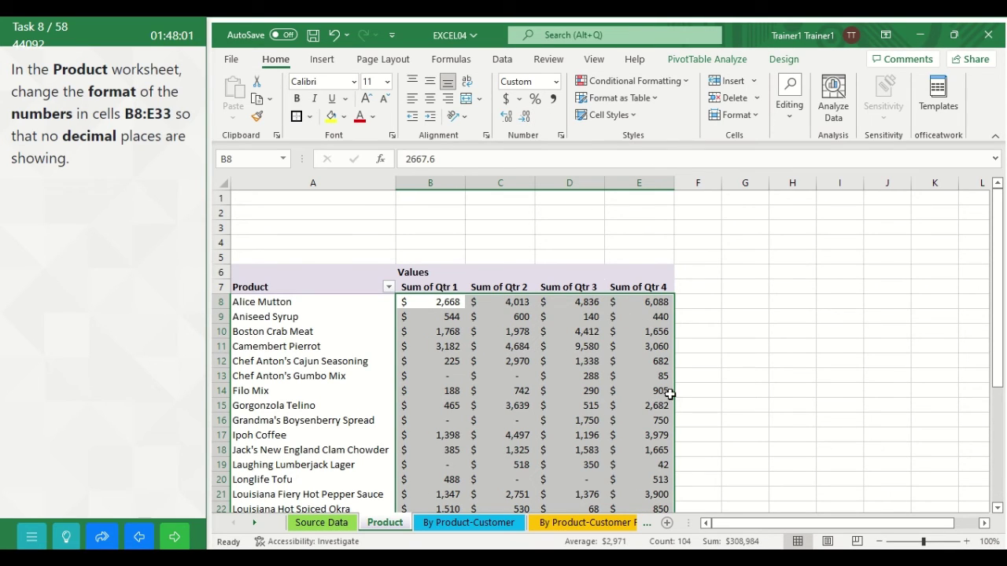
pyautogui.click(705, 315)
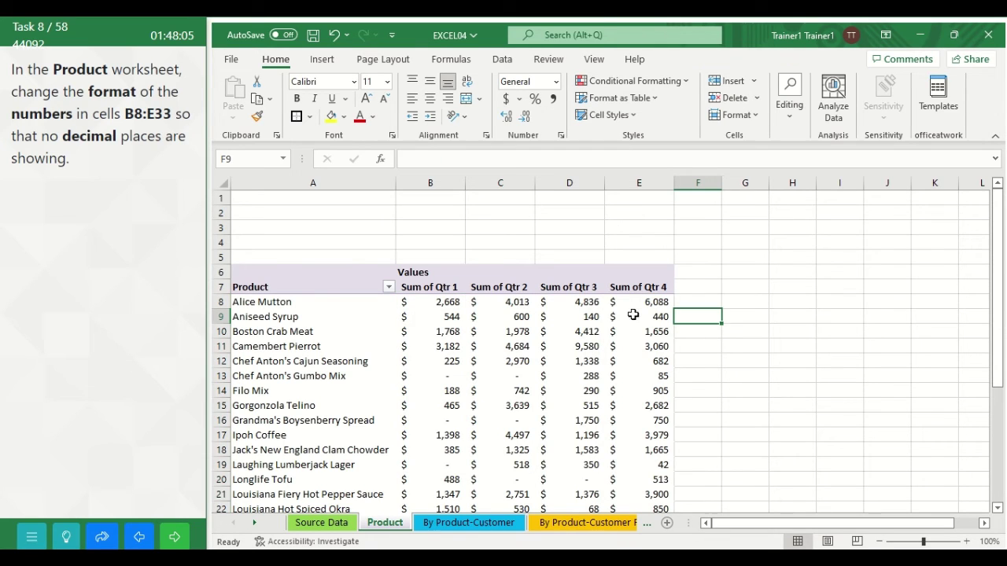
pyautogui.click(174, 538)
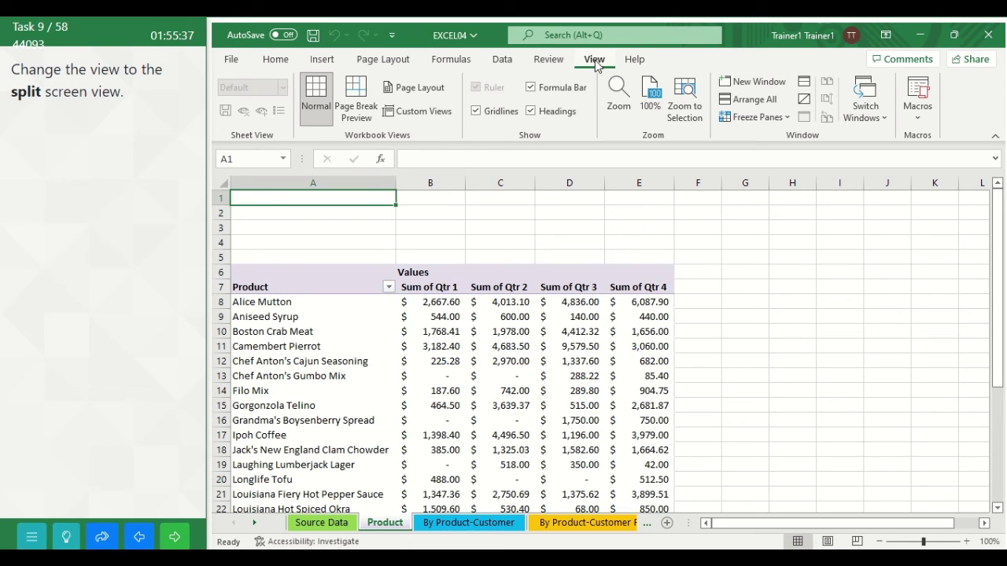
# Switch the Product worksheet to split screen view and submit the task
pyautogui.click(804, 85)
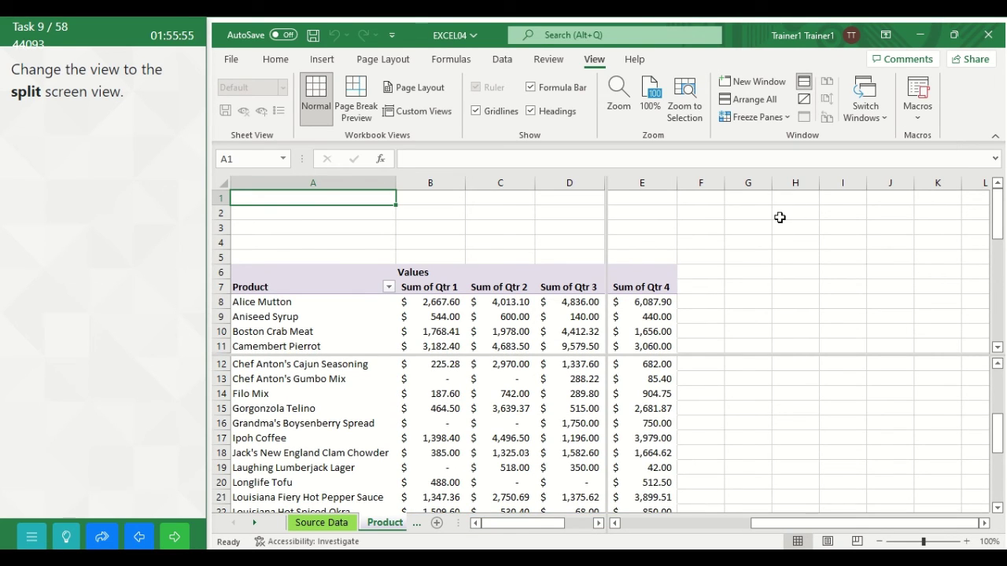
pyautogui.click(175, 536)
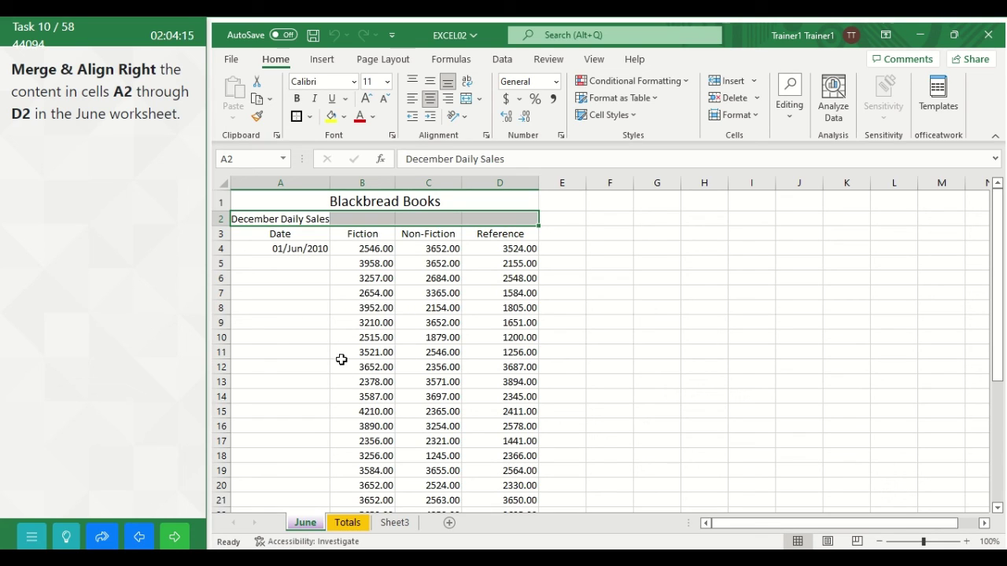
# Merge cells A2 through D2 of the June worksheet, align their content right and submit the task
pyautogui.click(251, 219)
pyautogui.moveTo(250, 221); pyautogui.dragTo(492, 220)
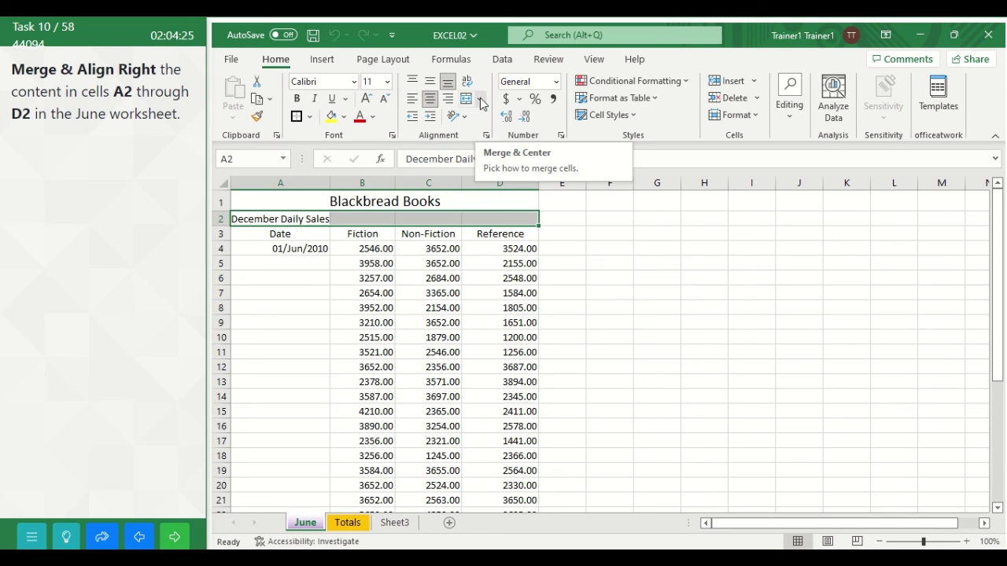
pyautogui.click(481, 100)
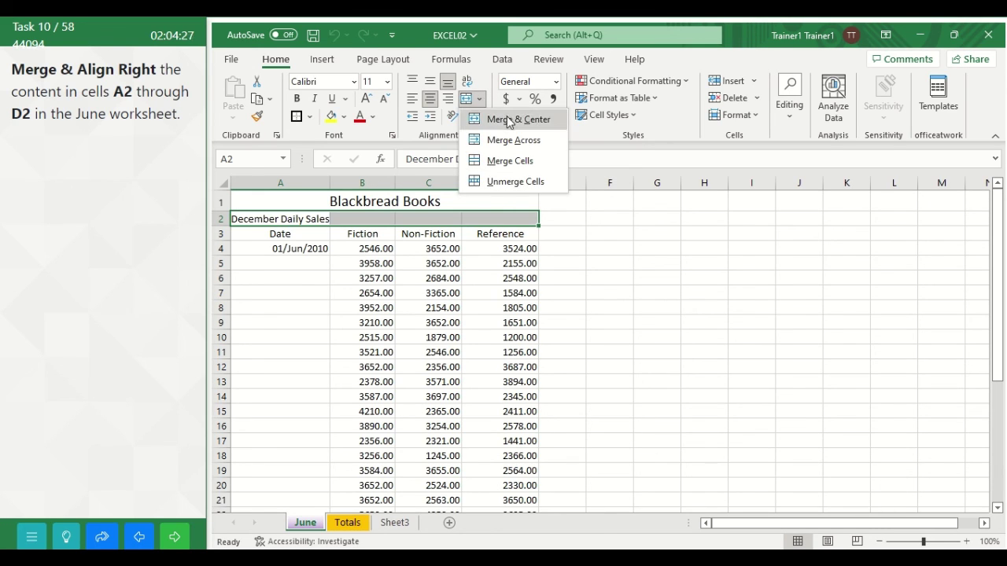
pyautogui.click(509, 119)
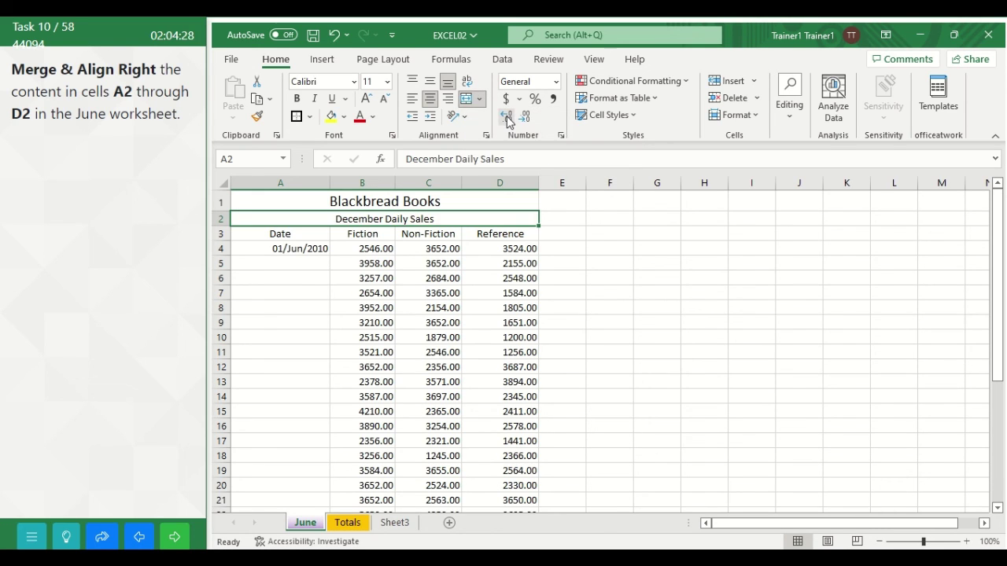
pyautogui.click(450, 105)
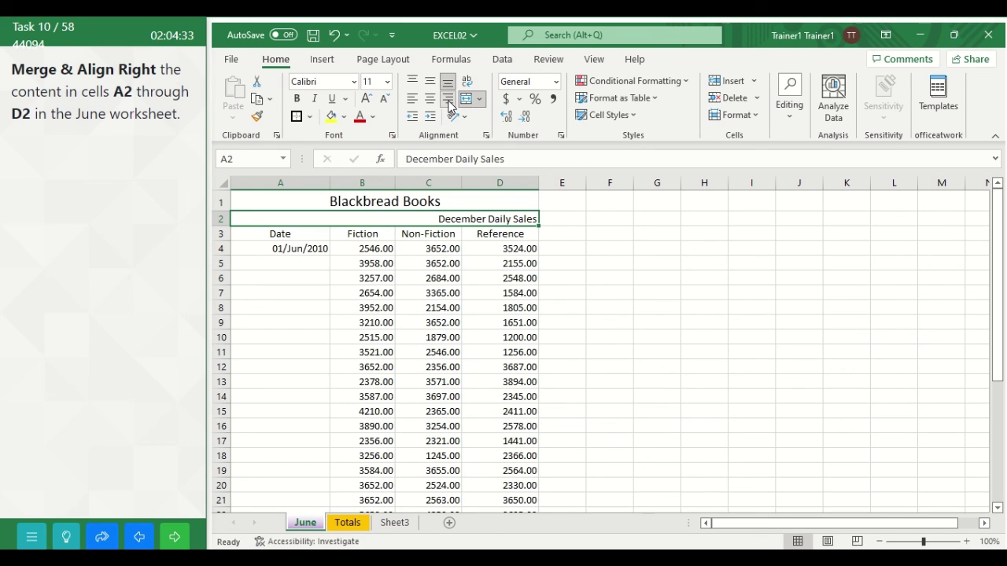
pyautogui.click(627, 245)
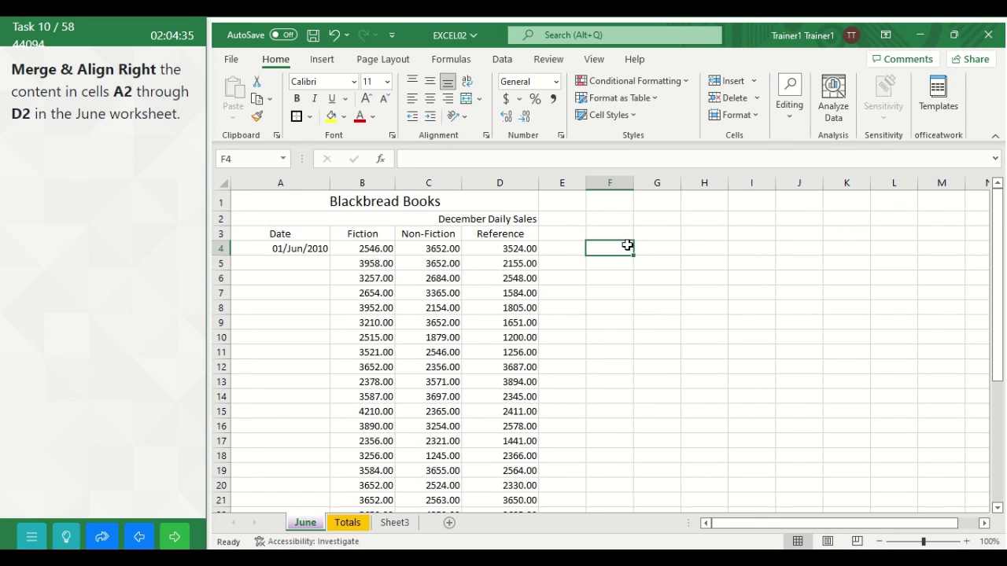
pyautogui.click(177, 539)
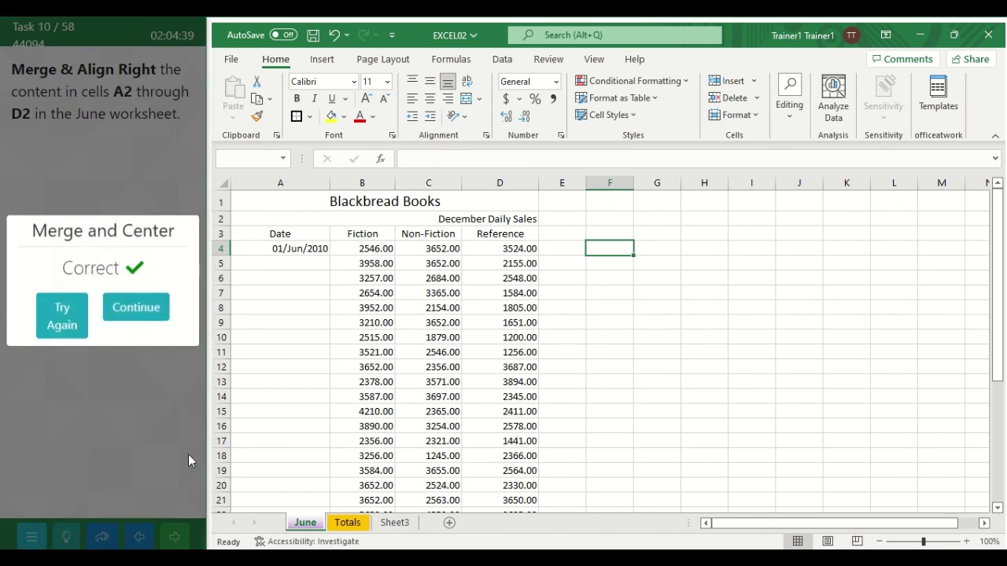